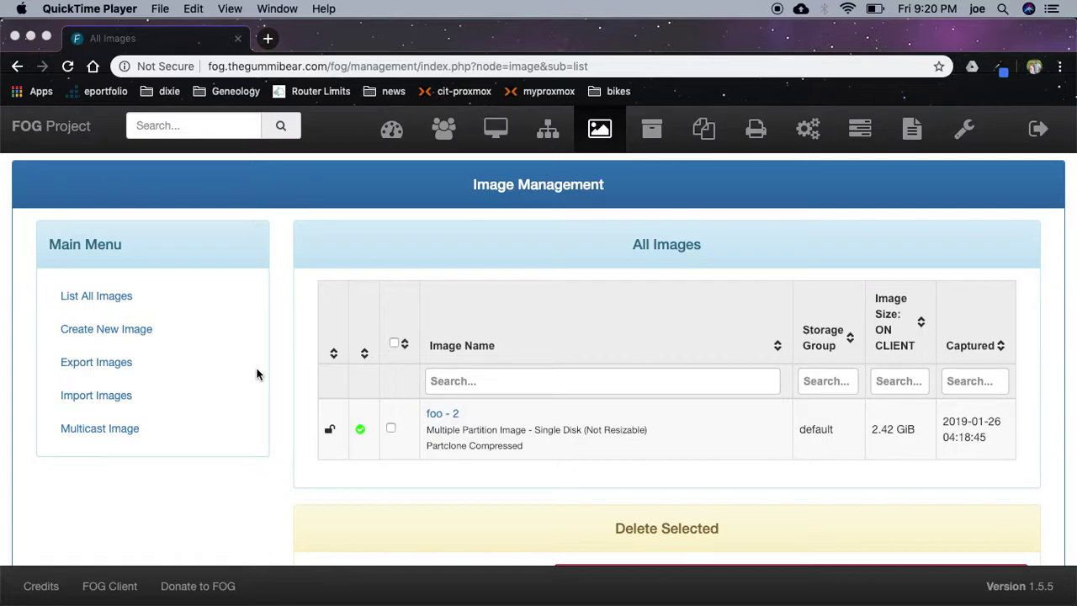
- Bring up the FOG web console, visit the dashboard, then go to Image Management
{"action": "left_click", "coordinate": [410, 129]}
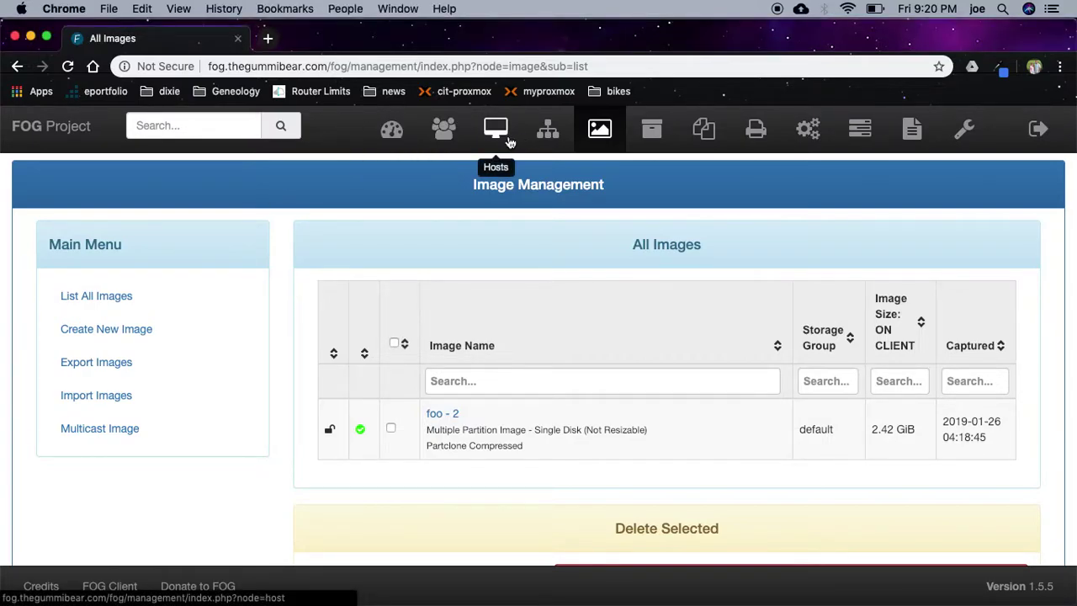
{"action": "left_click", "coordinate": [389, 135]}
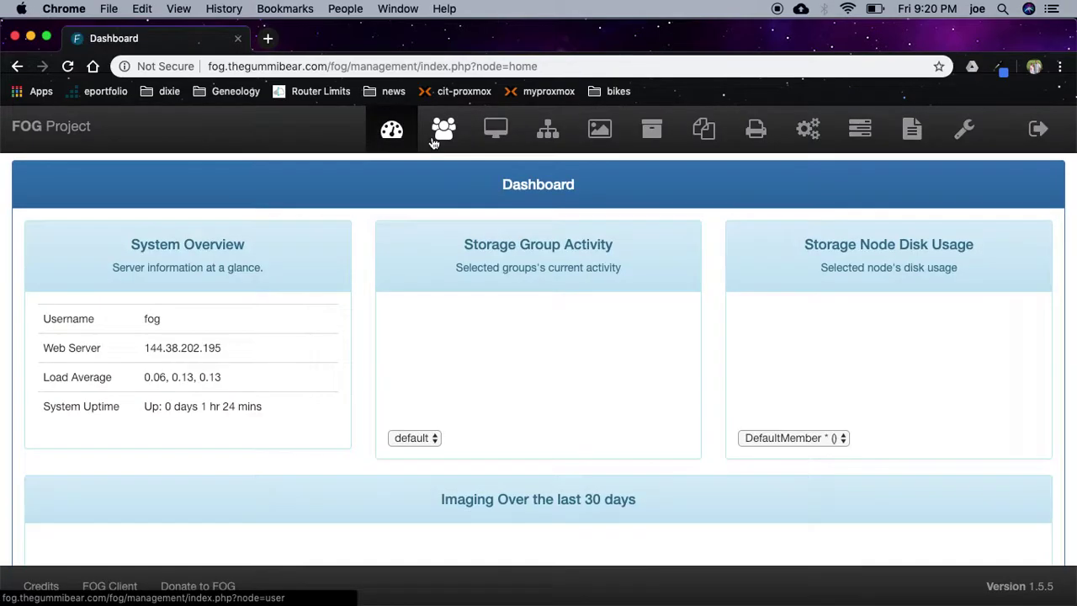
{"action": "left_click", "coordinate": [597, 131]}
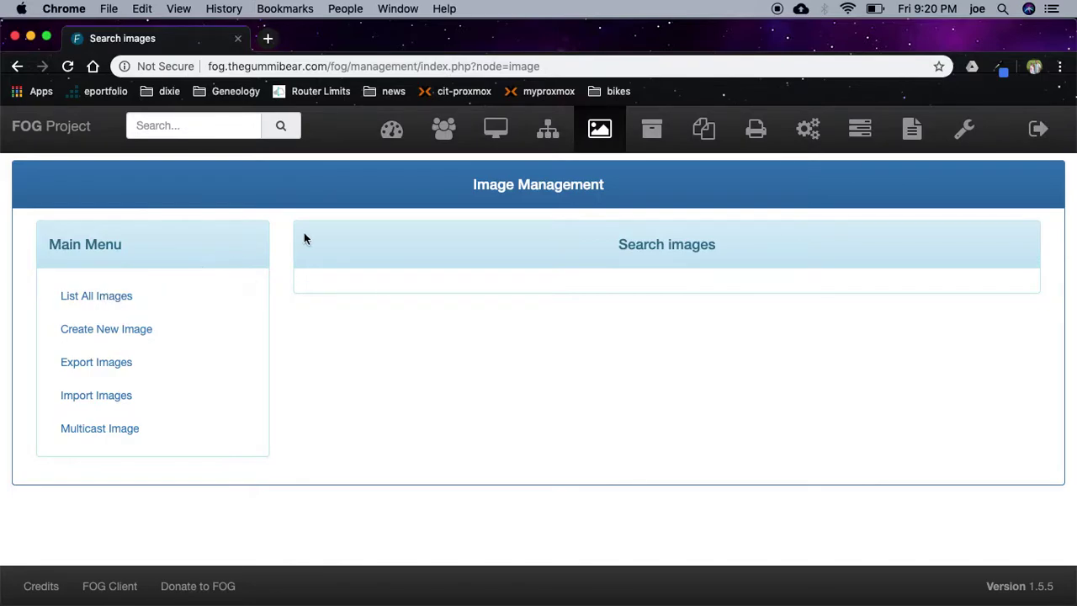
- Start a new image named superman with operating system Linux
{"action": "left_click", "coordinate": [115, 331]}
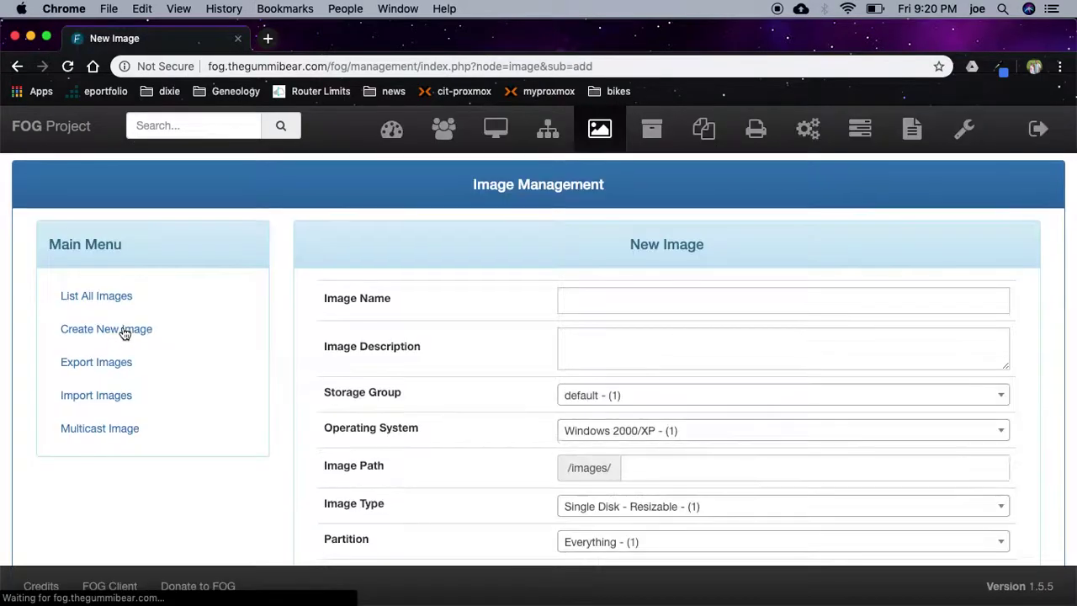
{"action": "left_click", "coordinate": [576, 302]}
{"action": "type", "text": "s"}
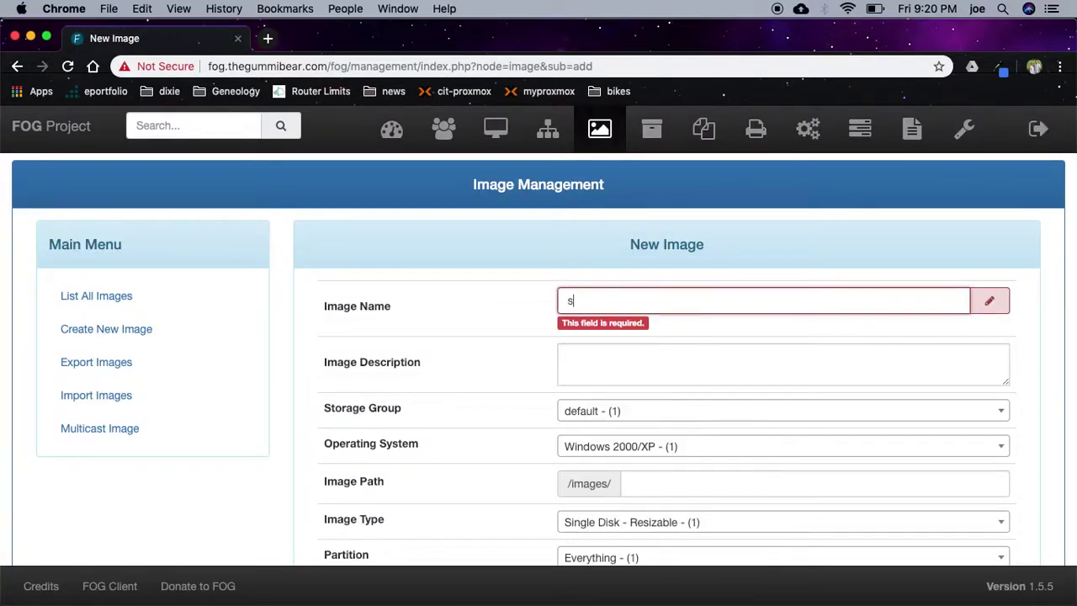
{"action": "type", "text": "uperman"}
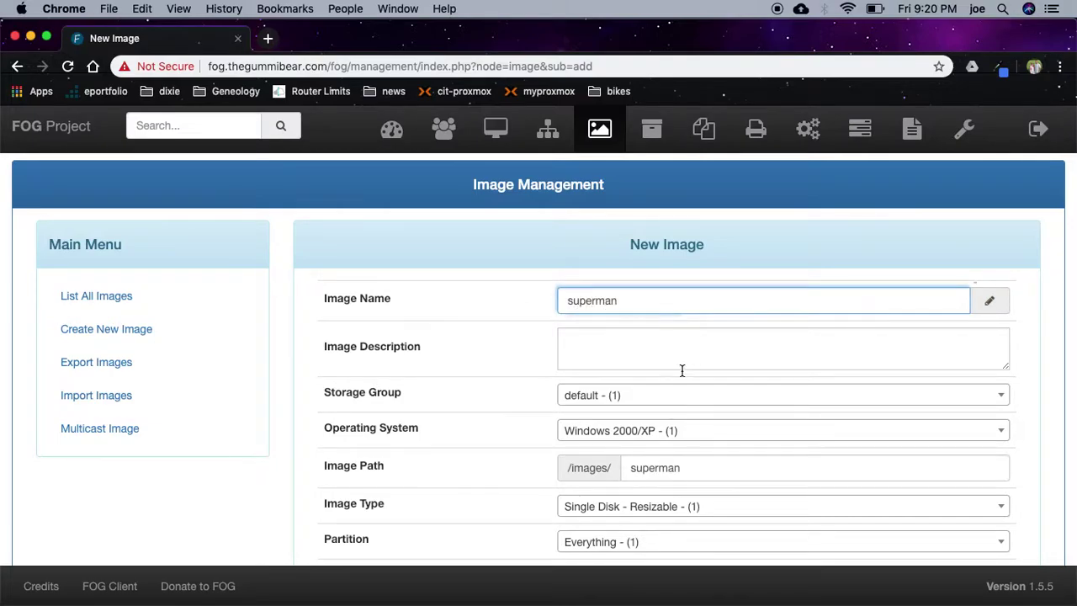
{"action": "scroll", "coordinate": [493, 392], "scroll_direction": "down", "scroll_amount": 2}
{"action": "left_click", "coordinate": [657, 356]}
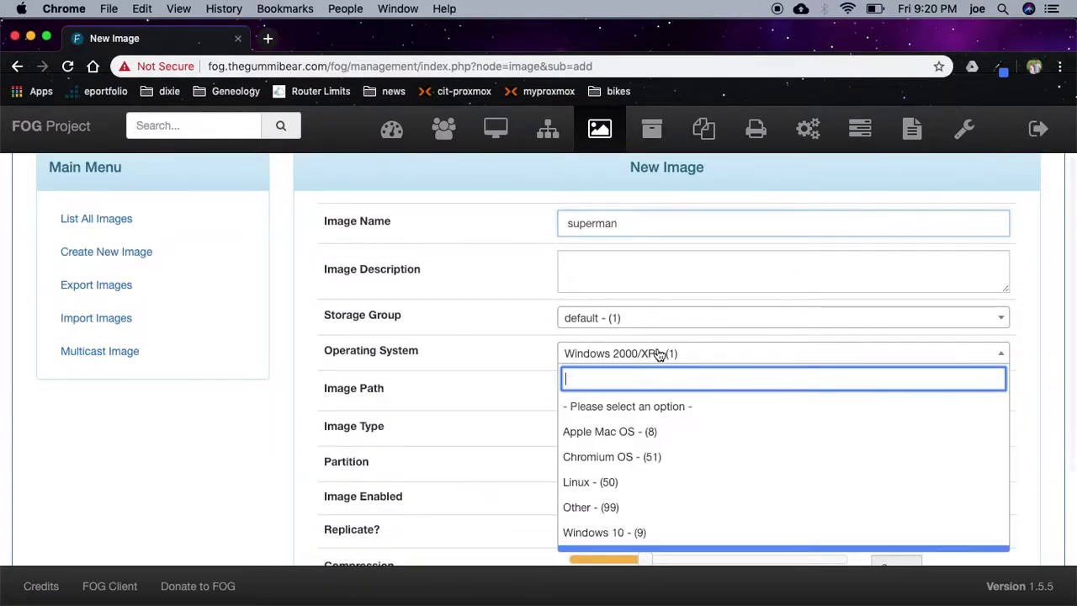
{"action": "left_click", "coordinate": [600, 481]}
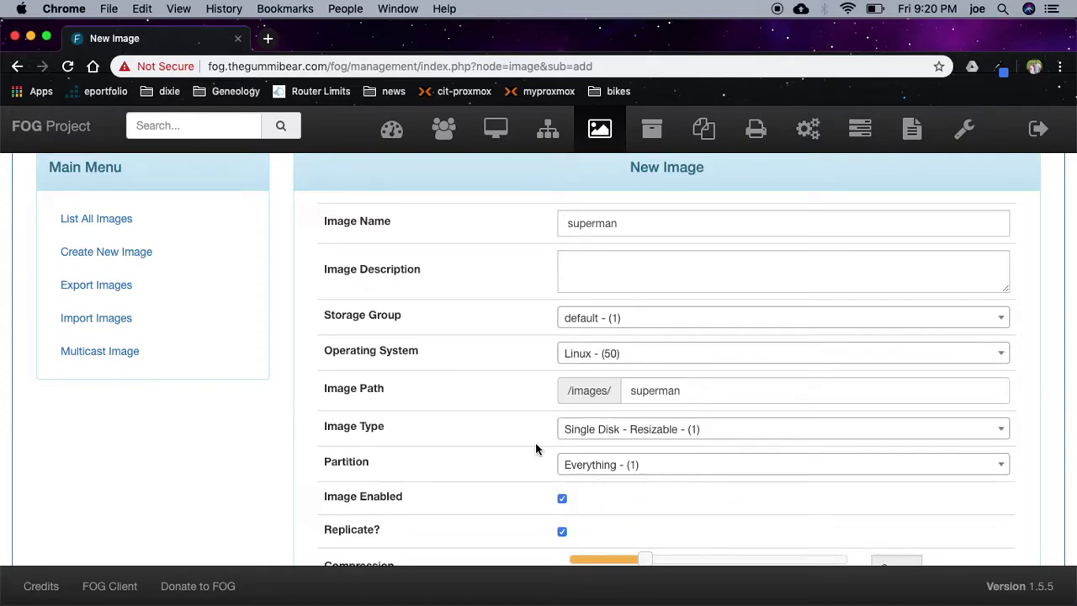
- Set image type Multiple Partition Image - Single Disk, keep partition Everything, and add the image
{"action": "scroll", "coordinate": [496, 370], "scroll_direction": "down", "scroll_amount": 2}
{"action": "scroll", "coordinate": [488, 358], "scroll_direction": "down", "scroll_amount": 2}
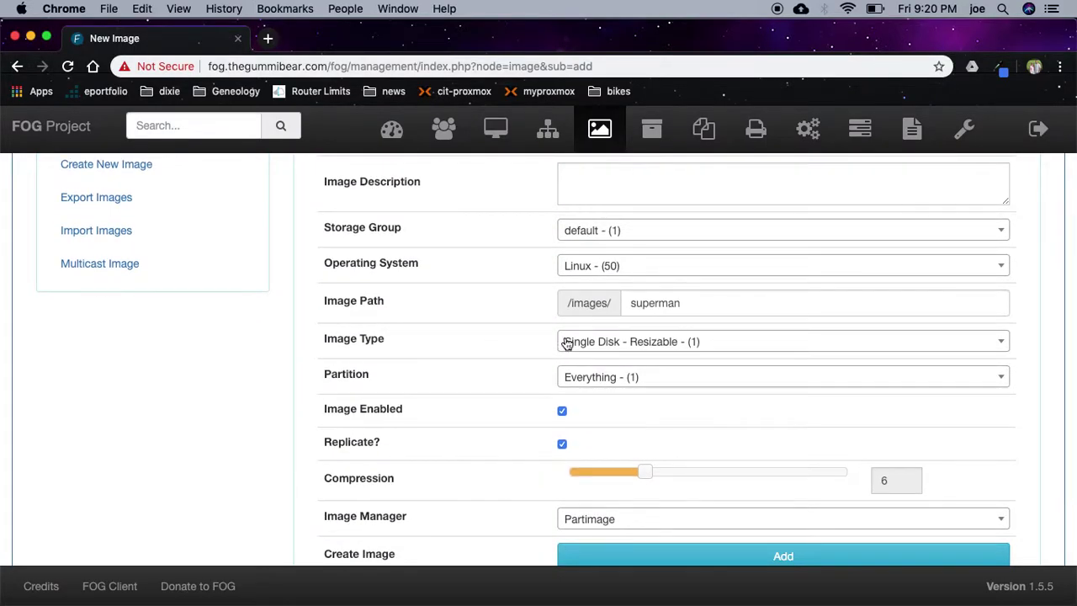
{"action": "left_click", "coordinate": [709, 343]}
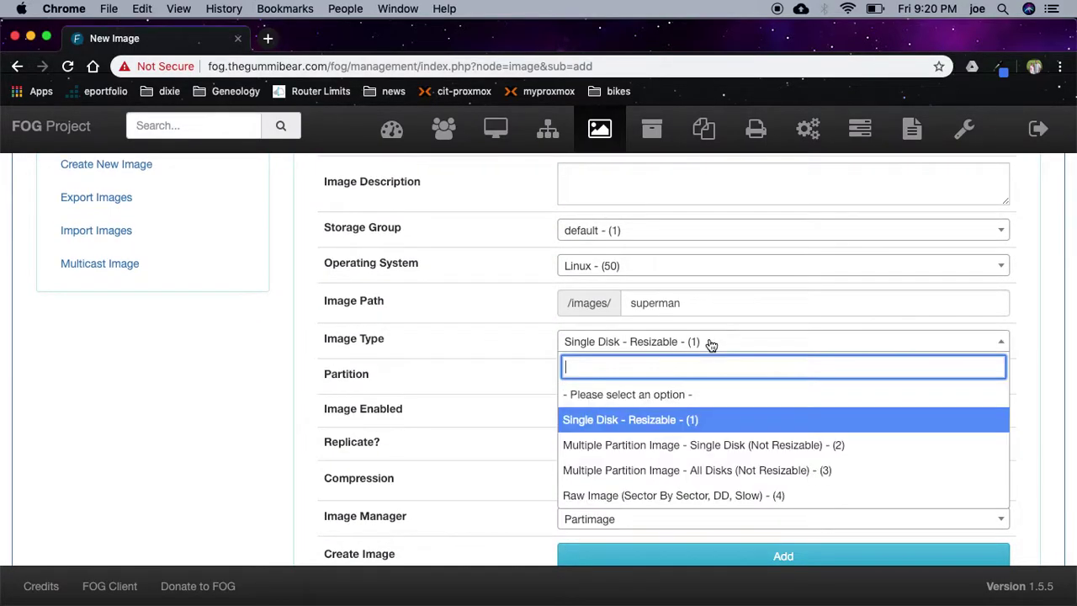
{"action": "left_click", "coordinate": [639, 446]}
{"action": "scroll", "coordinate": [425, 370], "scroll_direction": "down", "scroll_amount": 2}
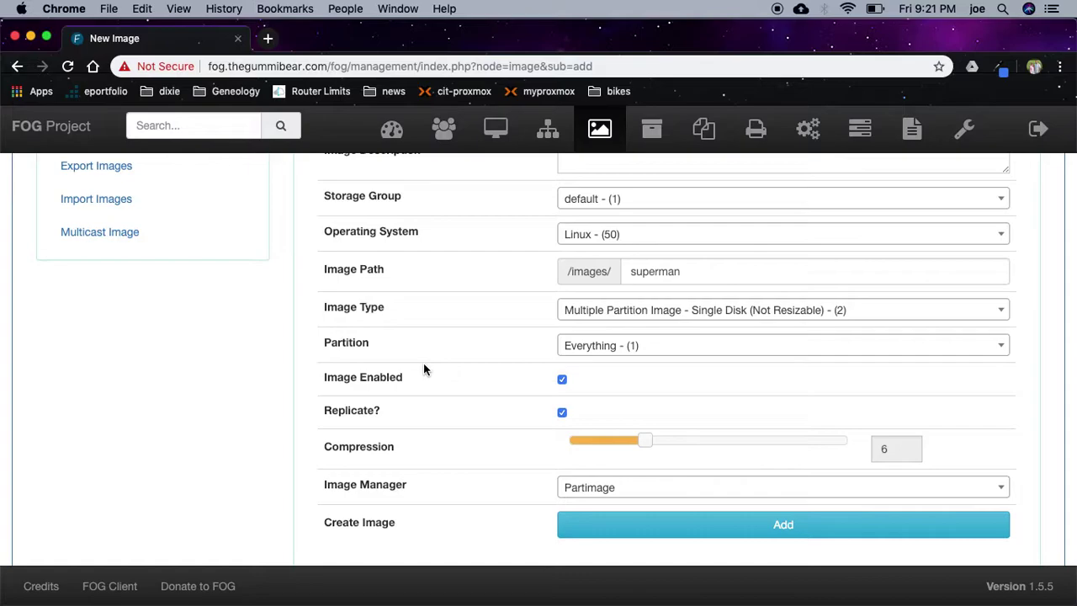
{"action": "scroll", "coordinate": [424, 365], "scroll_direction": "down", "scroll_amount": 2}
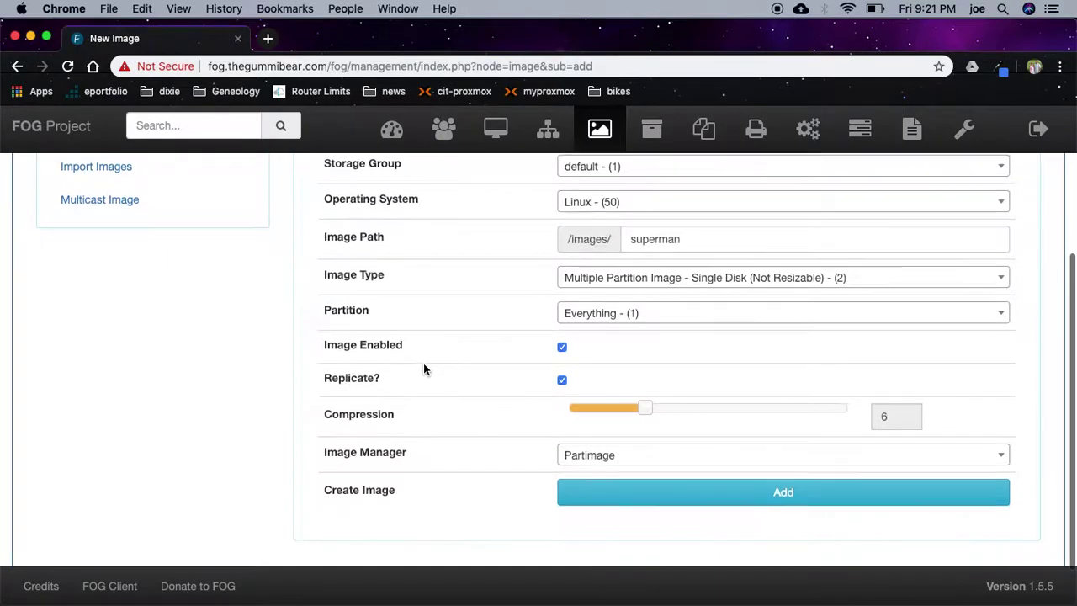
{"action": "scroll", "coordinate": [423, 366], "scroll_direction": "down", "scroll_amount": 2}
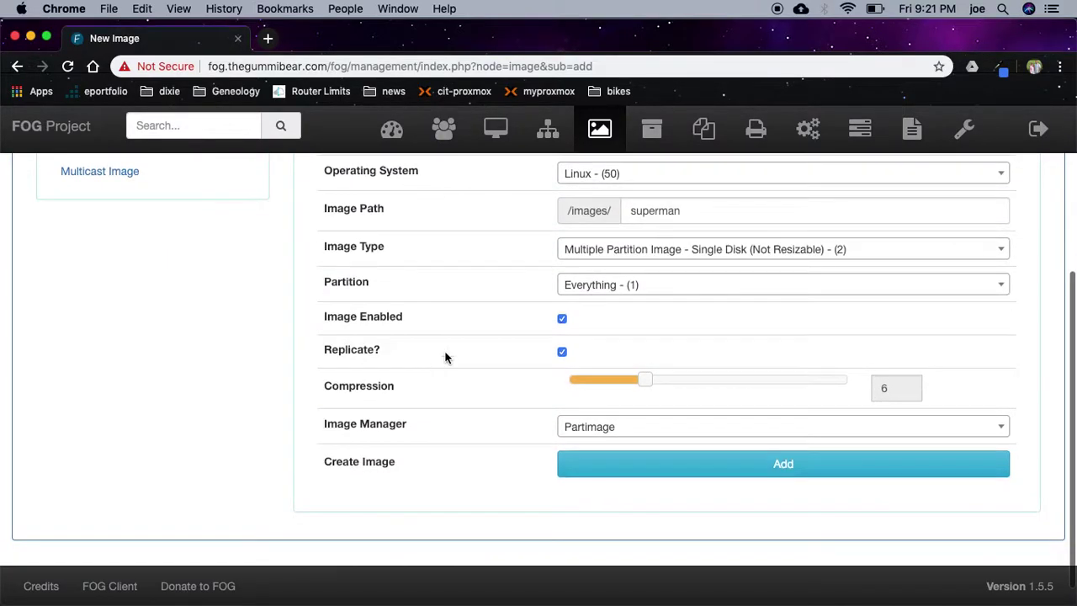
{"action": "left_click", "coordinate": [691, 290]}
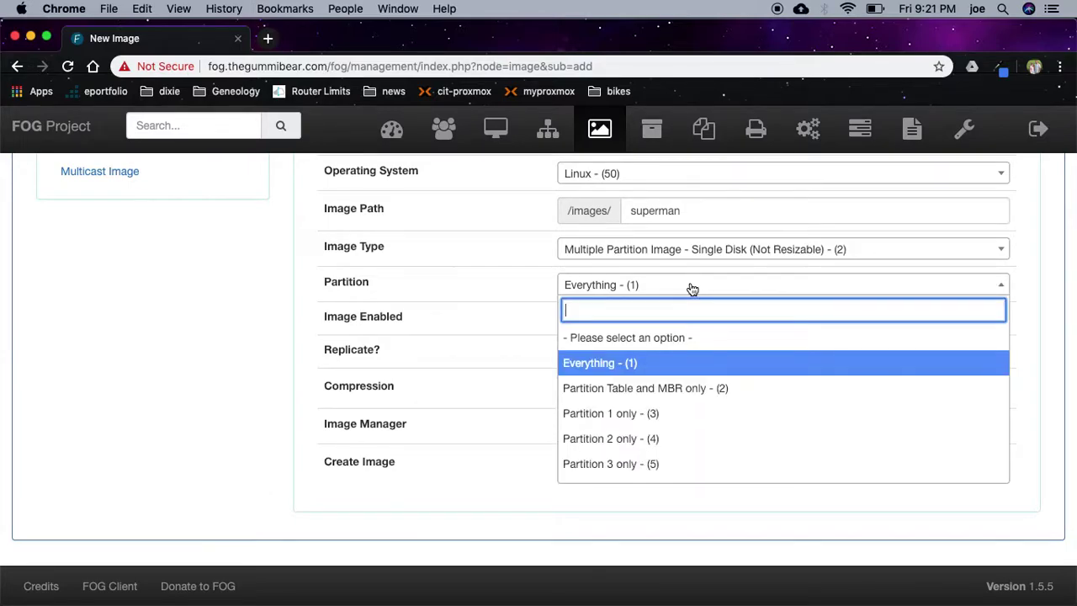
{"action": "left_click", "coordinate": [692, 289]}
{"action": "left_click", "coordinate": [691, 290]}
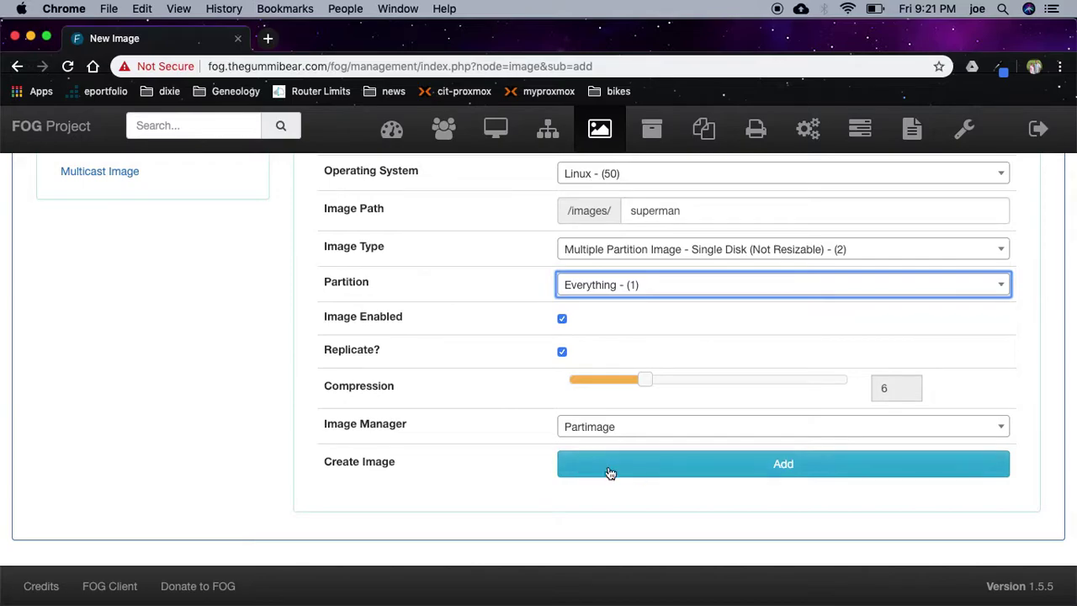
{"action": "left_click", "coordinate": [635, 473]}
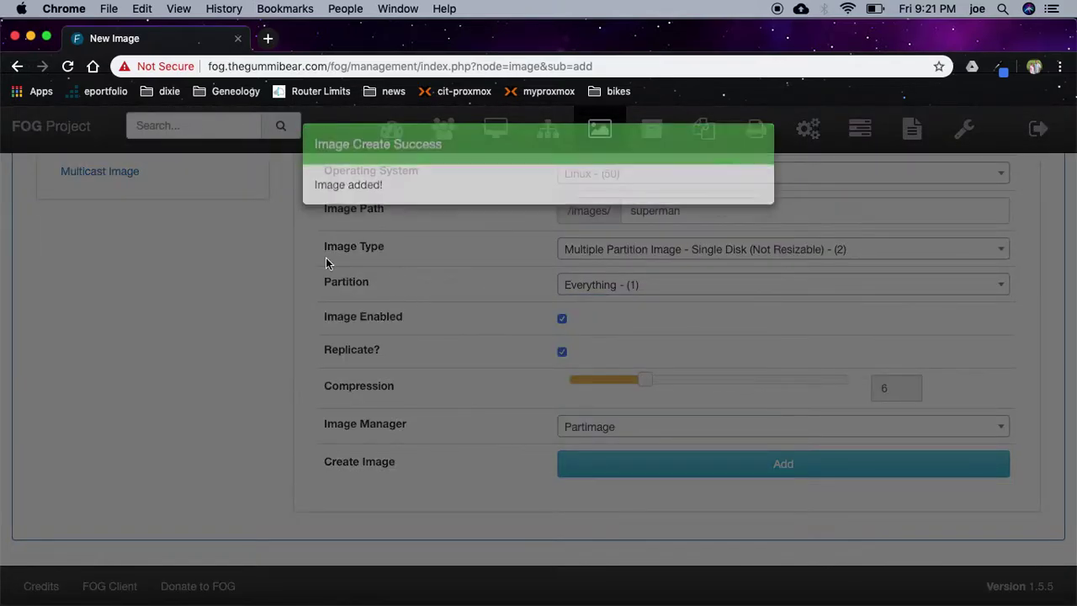
- Boot the VM in Terminal with 'citv bootvm capture-me n'
{"action": "key", "text": "super+Tab"}
{"action": "key", "text": "super+Tab"}
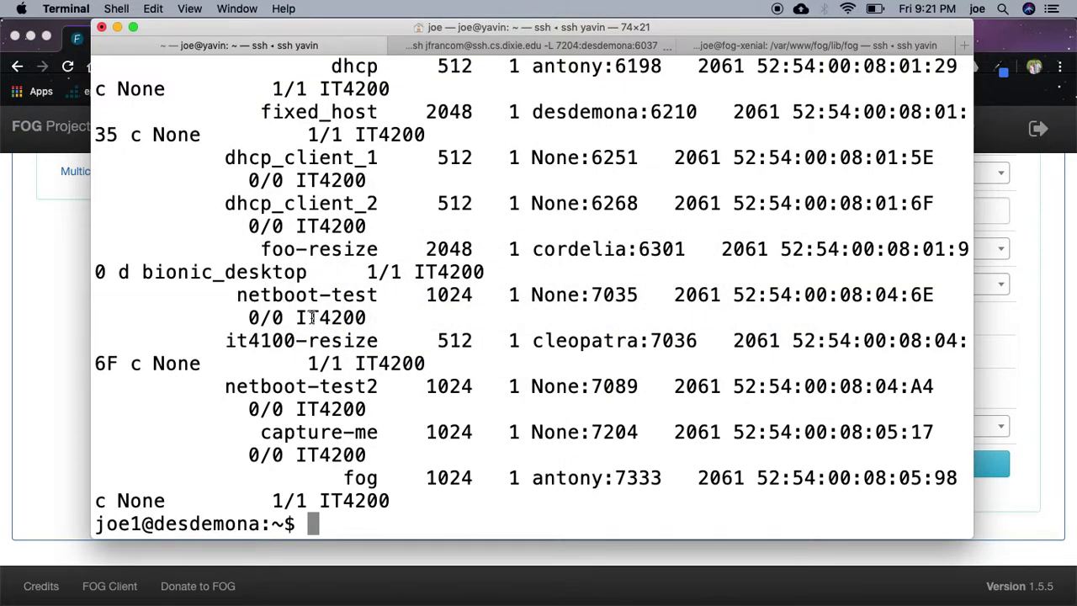
{"action": "type", "text": "c"}
{"action": "type", "text": "itv bootvm "}
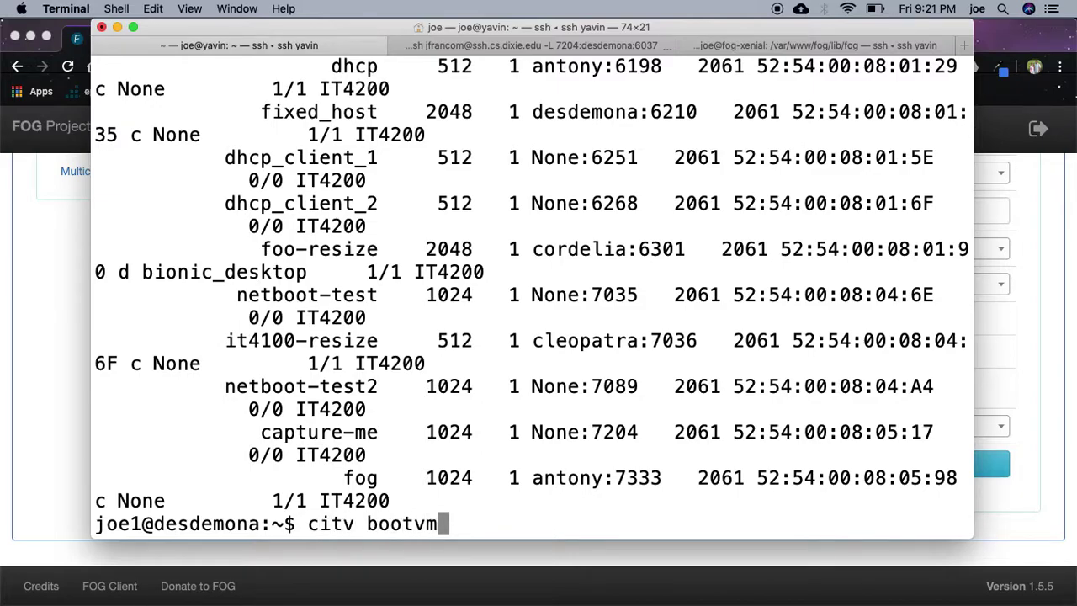
{"action": "type", "text": "ca"}
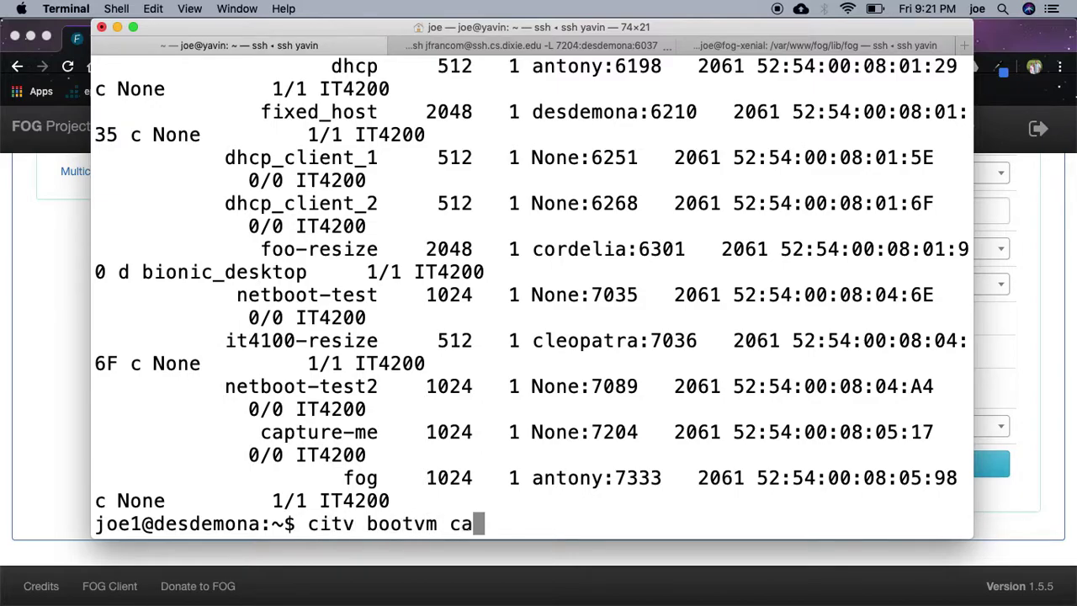
{"action": "type", "text": "pture-me"}
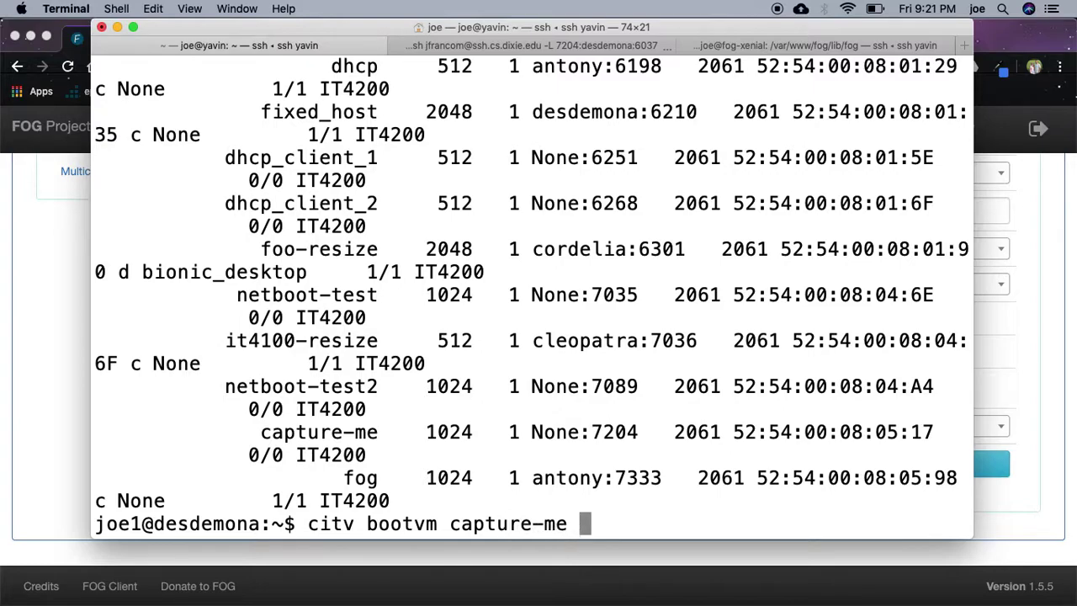
{"action": "type", "text": " n"}
{"action": "key", "text": "Return"}
- End the failed tunnel session, log out, and recall the ssh command without its old port
{"action": "left_click", "coordinate": [476, 46]}
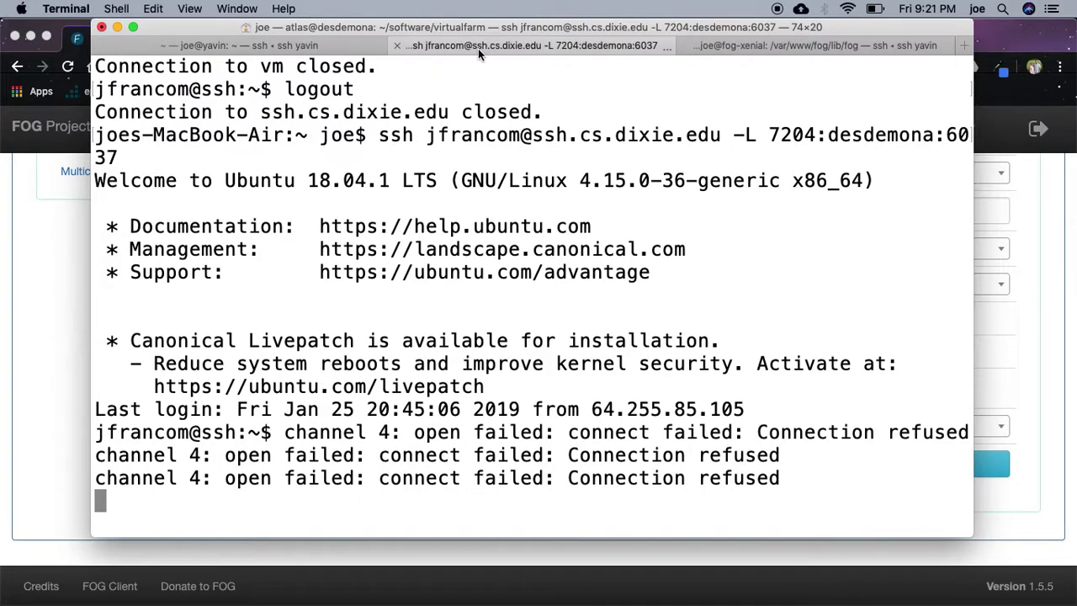
{"action": "key", "text": "ctrl+c"}
{"action": "key", "text": "ctrl+d"}
{"action": "key", "text": "Up"}
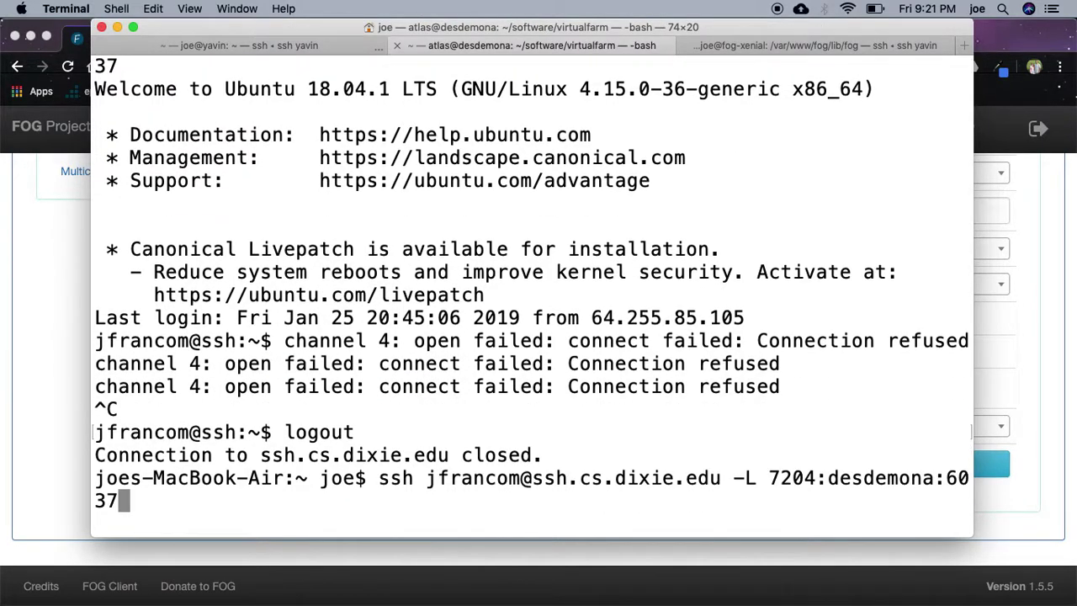
{"action": "key", "text": "BackSpace"}
{"action": "key", "text": "BackSpace"}
{"action": "key", "text": "BackSpace"}
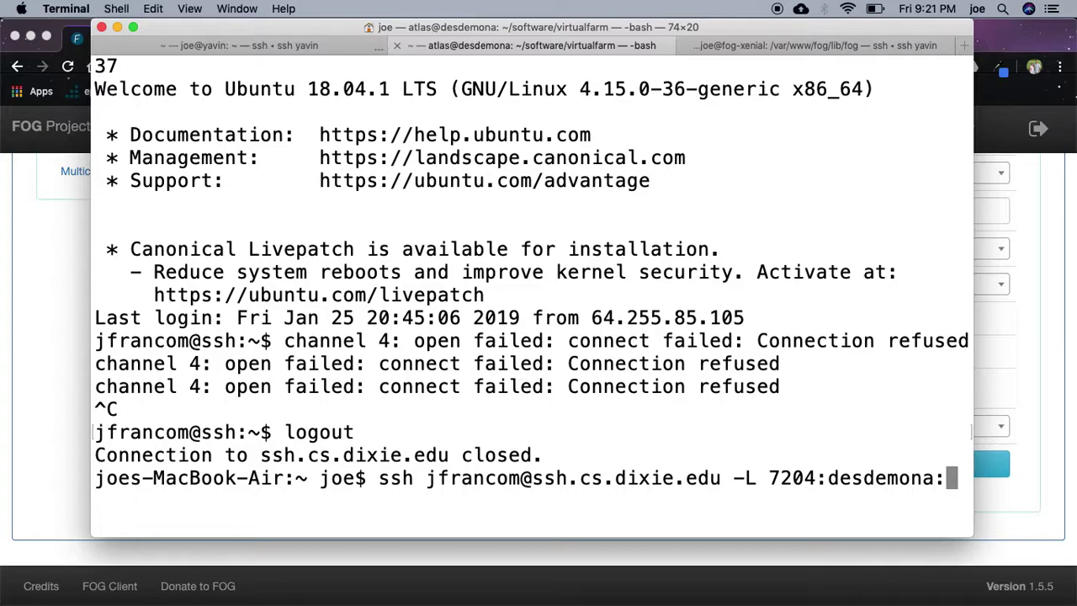
- Run the ssh tunnel on port 7204 and connect Chicken of the VNC to the VM
{"action": "type", "text": "7204"}
{"action": "key", "text": "Return"}
{"action": "key", "text": "super+space"}
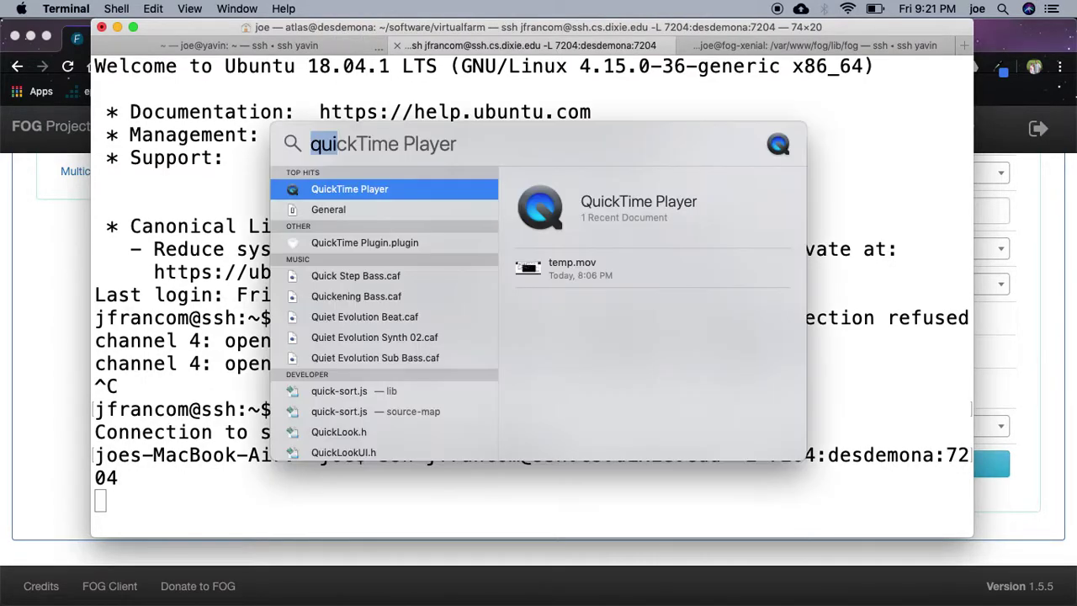
{"action": "type", "text": "chick"}
{"action": "key", "text": "Return"}
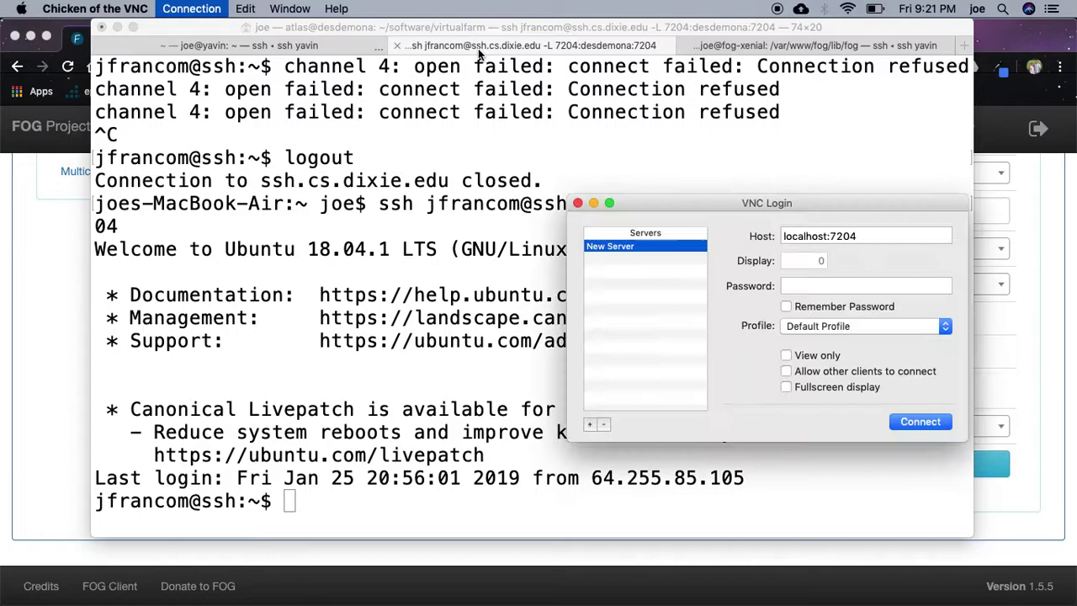
{"action": "left_click", "coordinate": [920, 421]}
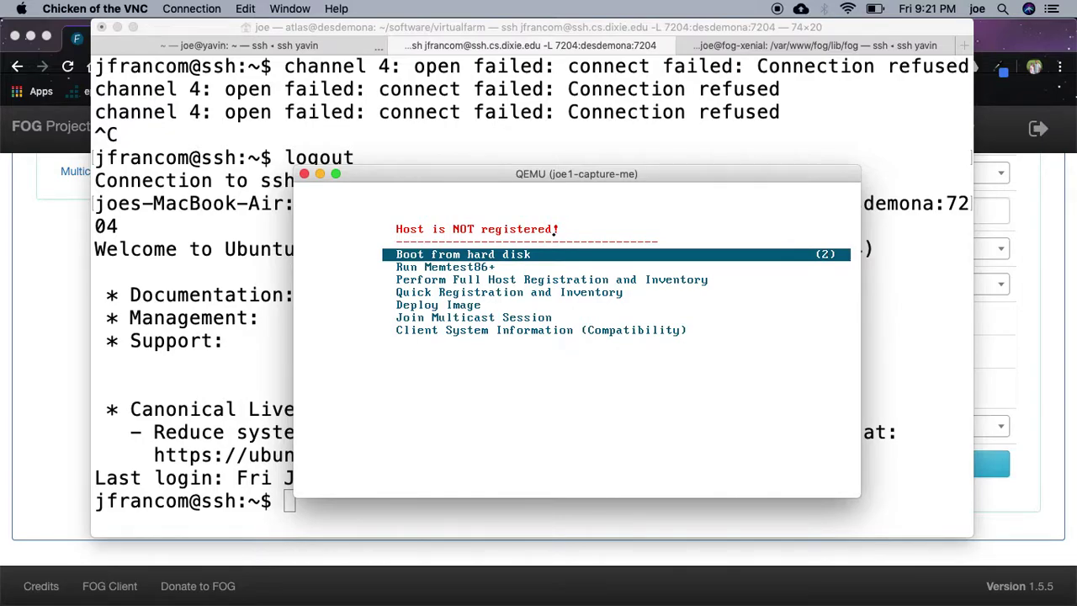
- Choose Quick Registration and Inventory in the FOG boot menu and watch the console until disconnect
{"action": "key", "text": "Down"}
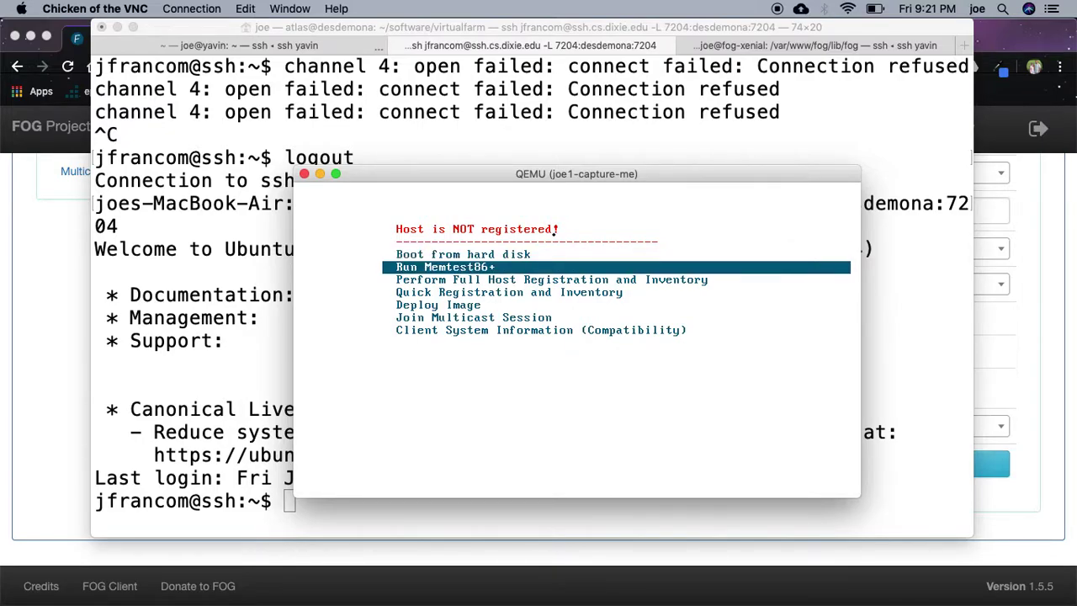
{"action": "key", "text": "Down"}
{"action": "key", "text": "Down"}
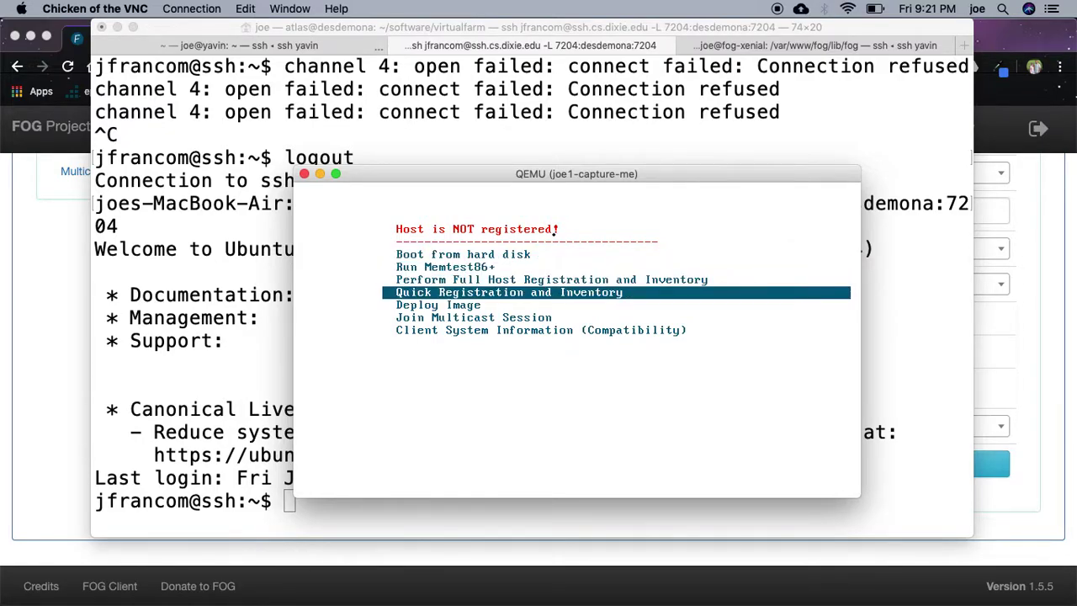
{"action": "key", "text": "Return"}
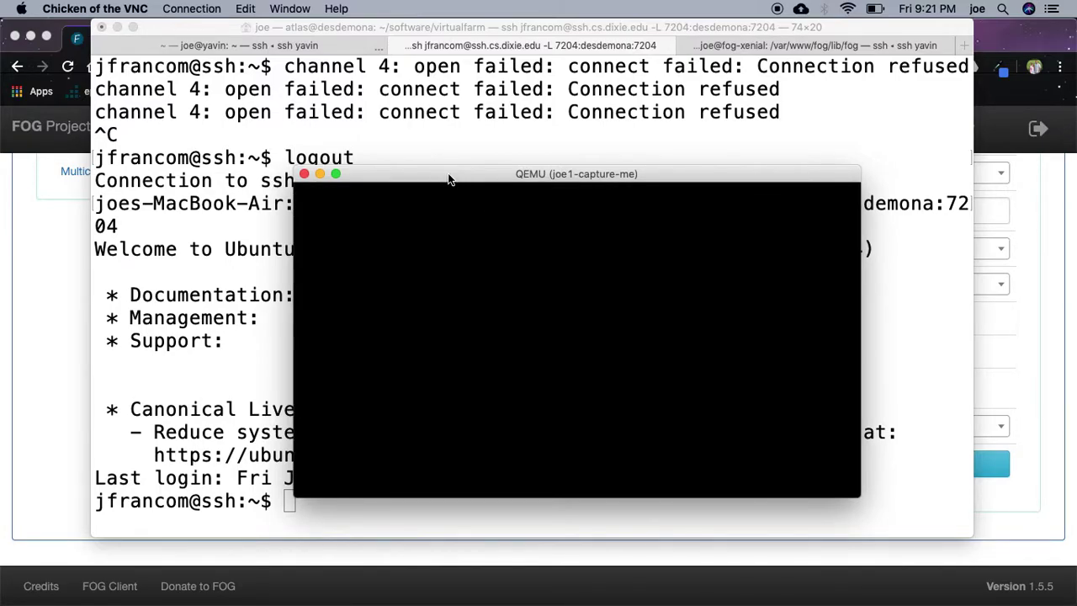
{"action": "left_click_drag", "start_coordinate": [448, 179], "coordinate": [203, 193]}
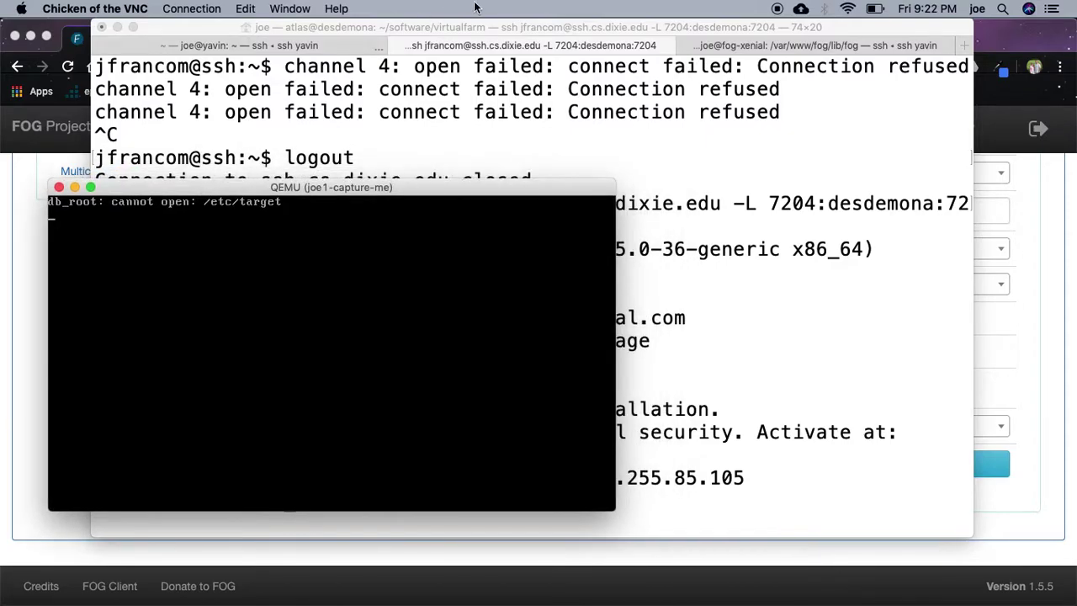
{"action": "left_click_drag", "start_coordinate": [487, 26], "coordinate": [559, 27]}
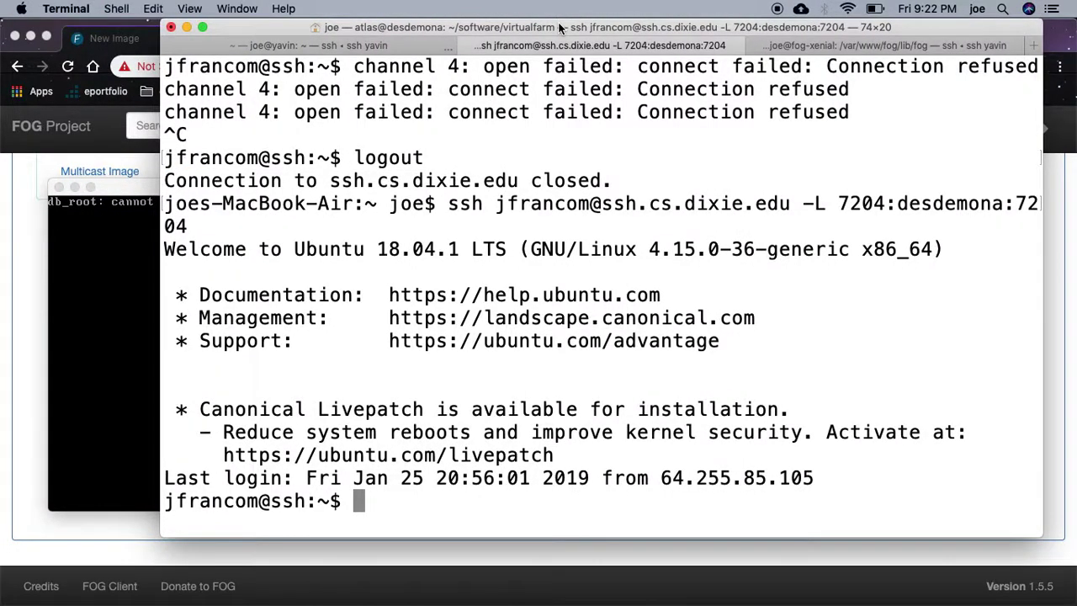
{"action": "left_click", "coordinate": [269, 46]}
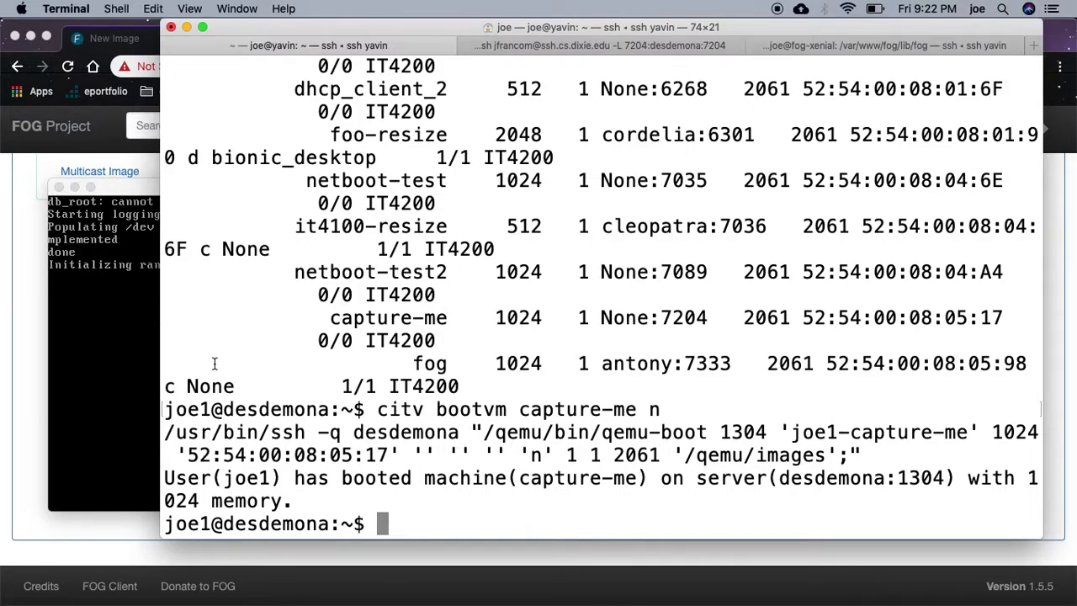
{"action": "left_click", "coordinate": [95, 324]}
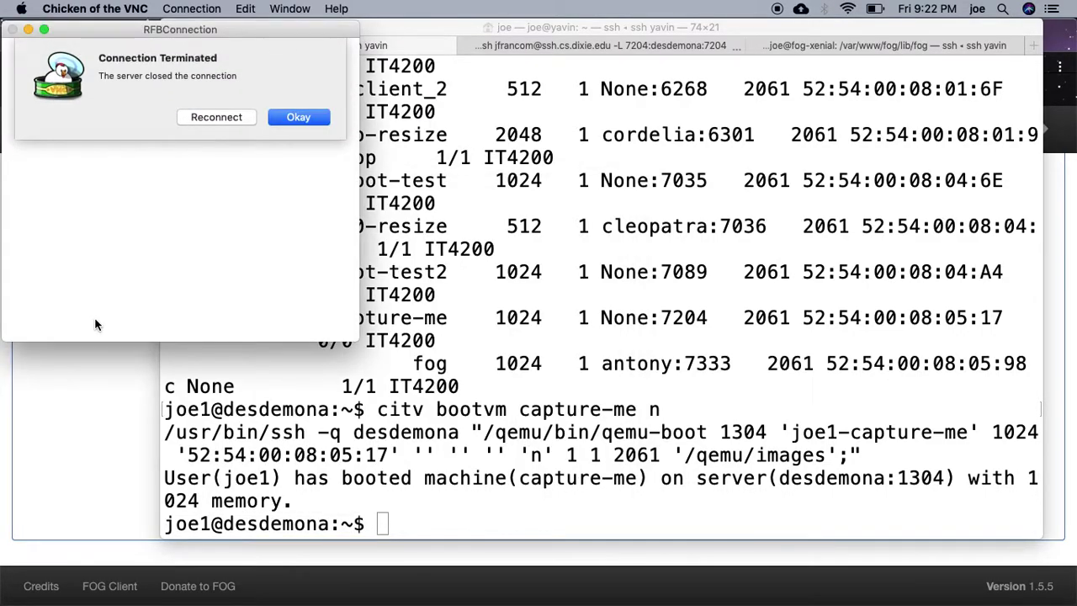
{"action": "left_click", "coordinate": [84, 413]}
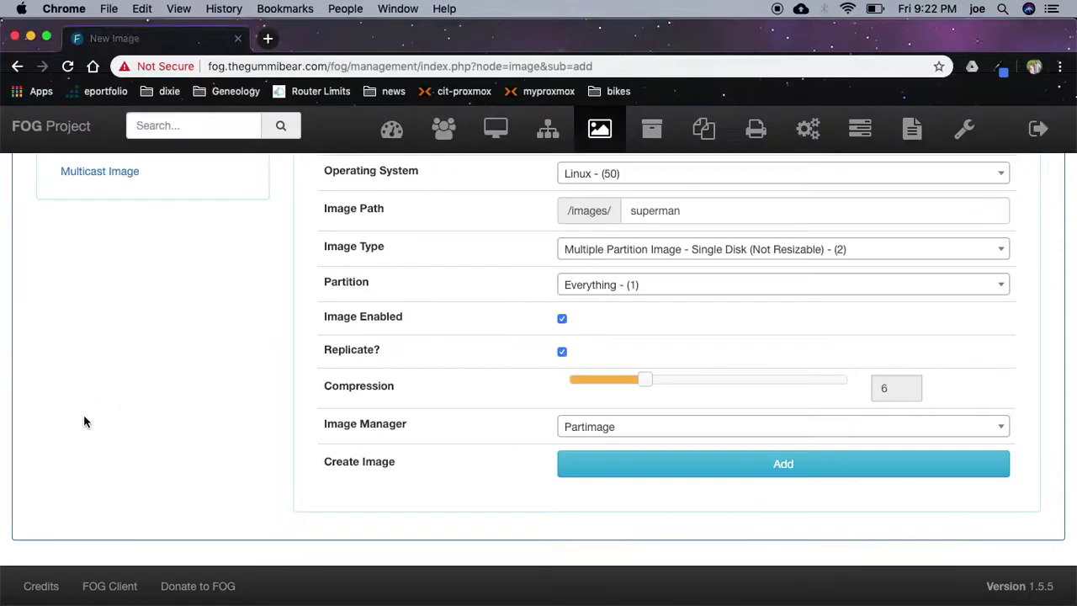
{"action": "left_click", "coordinate": [495, 128]}
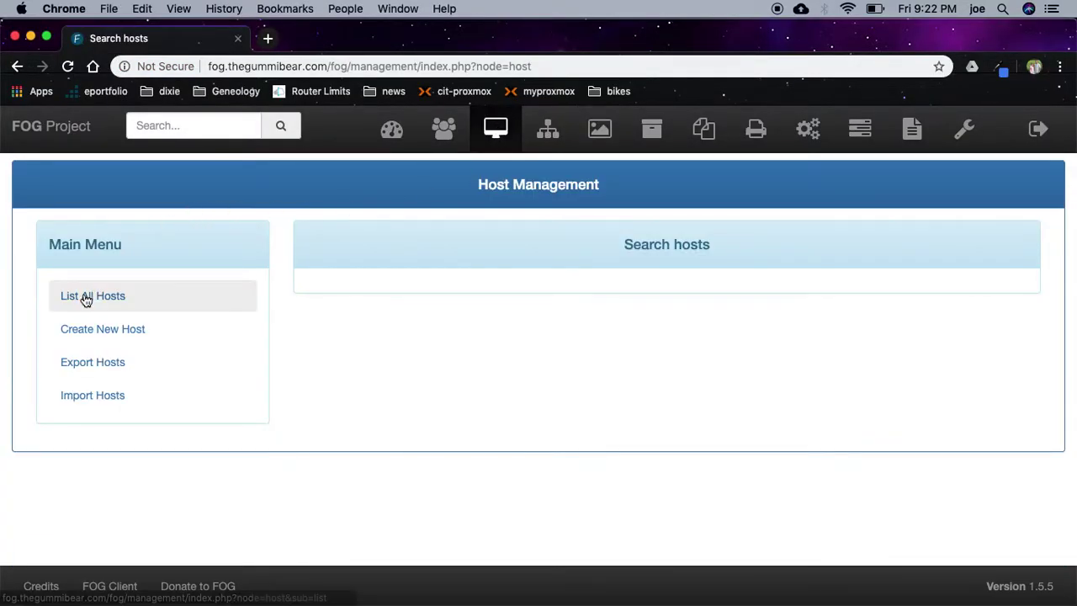
{"action": "left_click", "coordinate": [87, 297]}
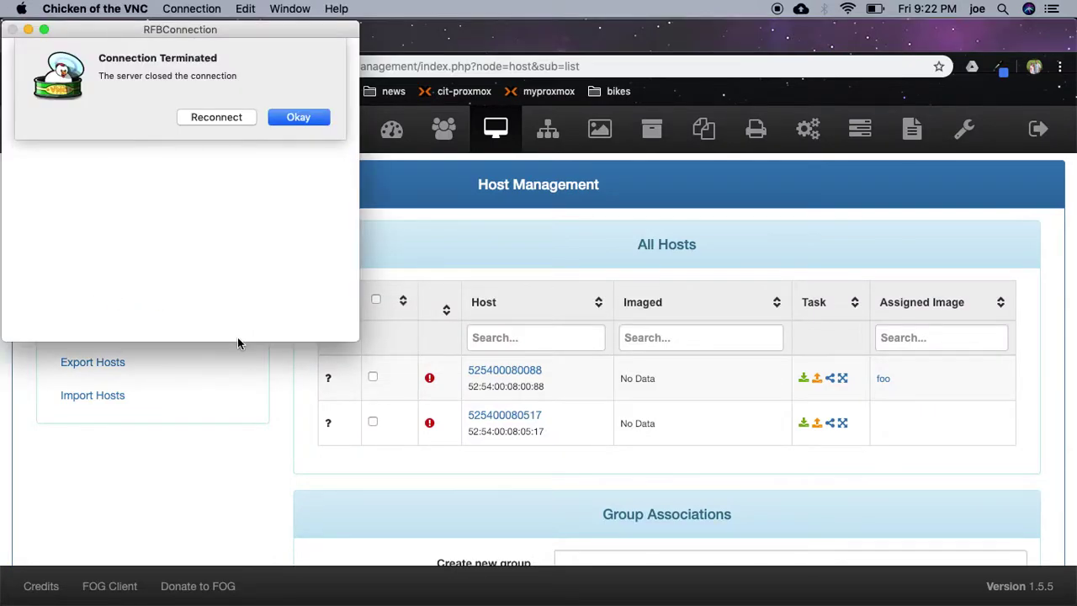
{"action": "key", "text": "super+Tab"}
{"action": "key", "text": "super+Tab"}
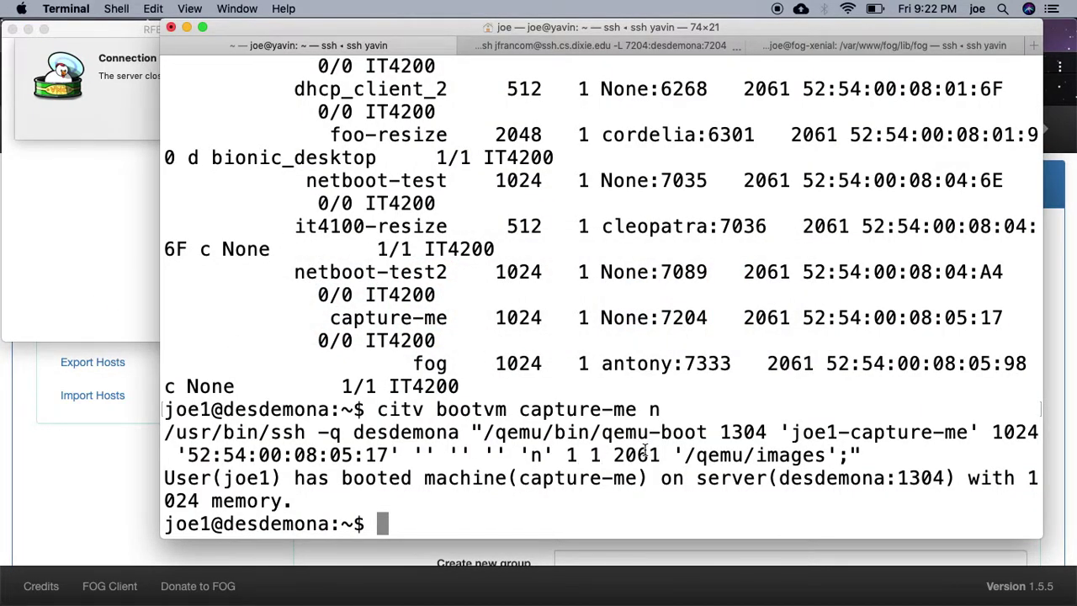
{"action": "double_click", "coordinate": [381, 455]}
{"action": "key", "text": "super+Tab"}
{"action": "key", "text": "super+Tab"}
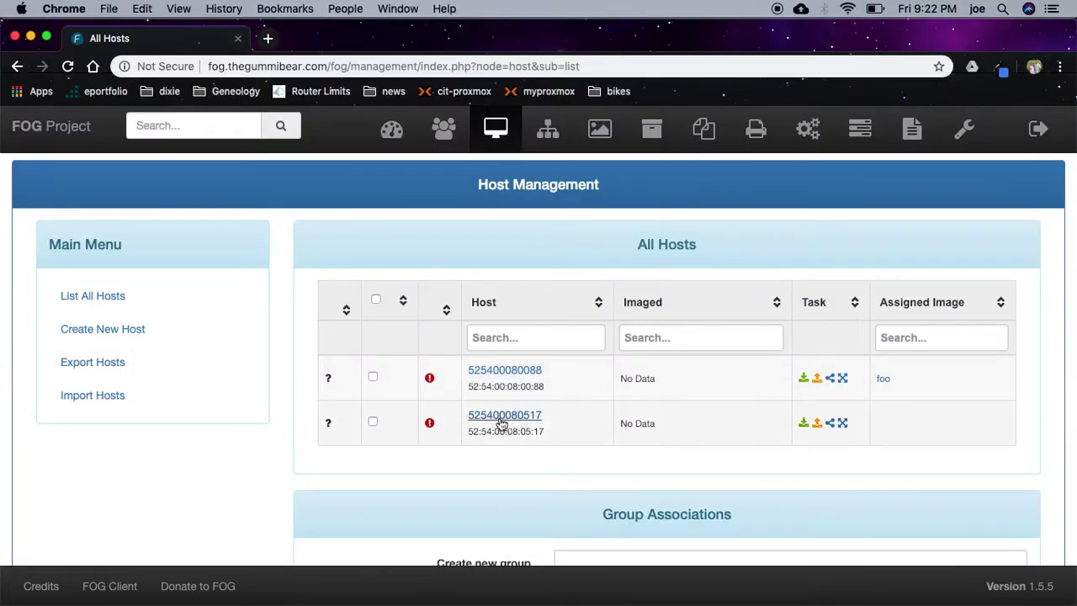
{"action": "left_click", "coordinate": [511, 420]}
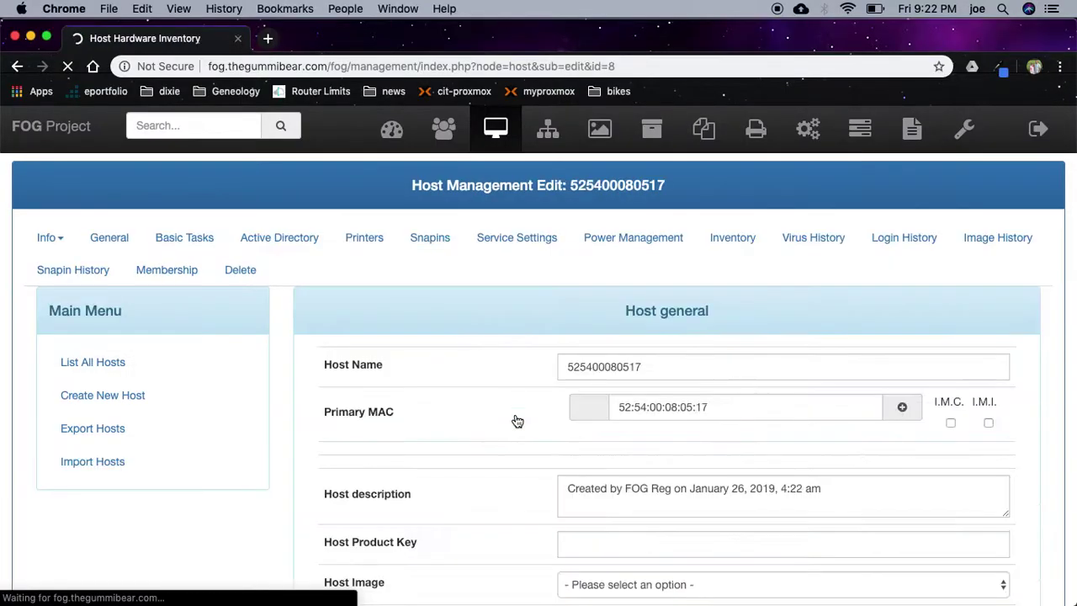
- Set the host image to superman - (3) and update the host
{"action": "scroll", "coordinate": [467, 396], "scroll_direction": "down", "scroll_amount": 2}
{"action": "scroll", "coordinate": [468, 395], "scroll_direction": "down", "scroll_amount": 3}
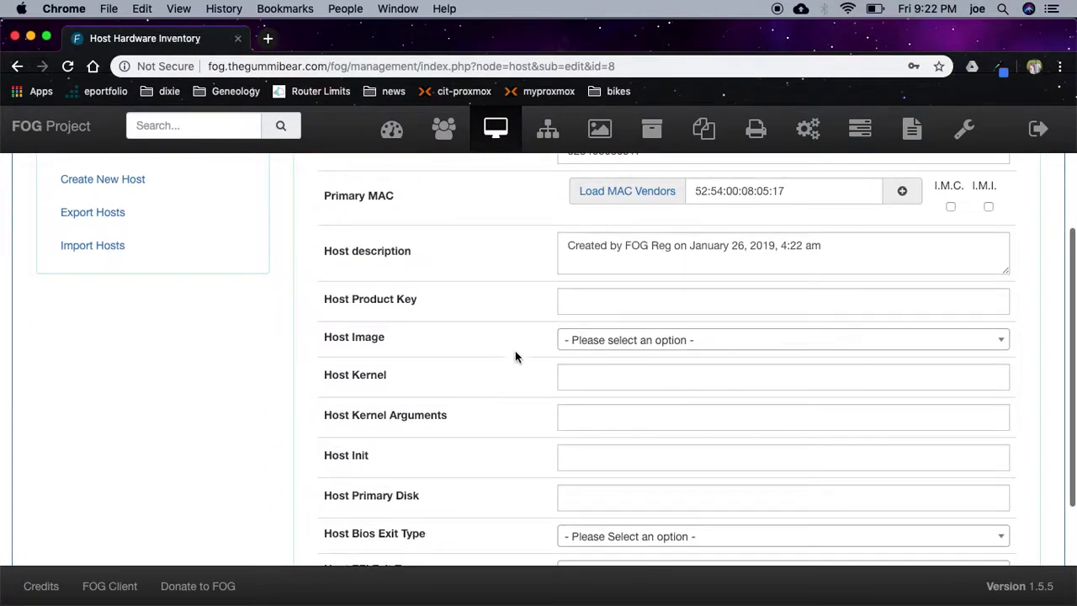
{"action": "left_click", "coordinate": [673, 340]}
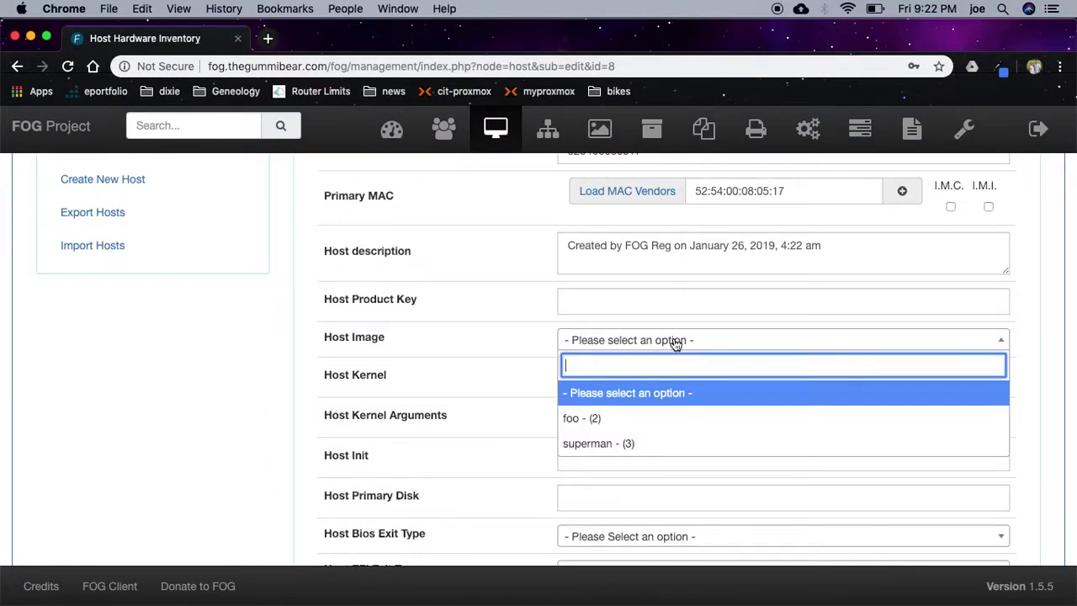
{"action": "left_click", "coordinate": [601, 444]}
{"action": "scroll", "coordinate": [471, 383], "scroll_direction": "down", "scroll_amount": 2}
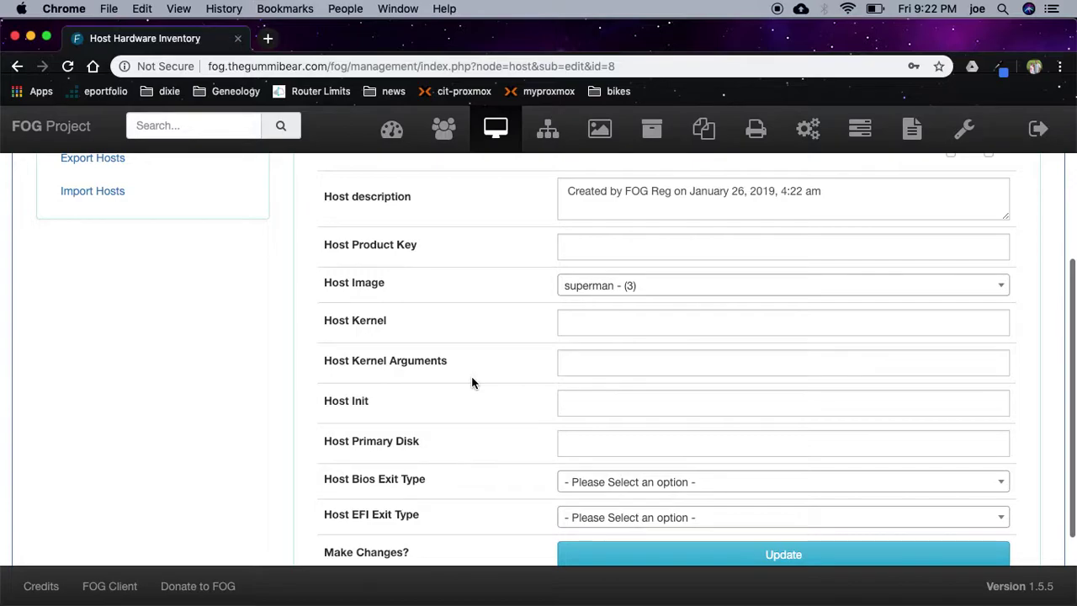
{"action": "scroll", "coordinate": [471, 383], "scroll_direction": "down", "scroll_amount": 2}
{"action": "scroll", "coordinate": [471, 383], "scroll_direction": "up", "scroll_amount": 2}
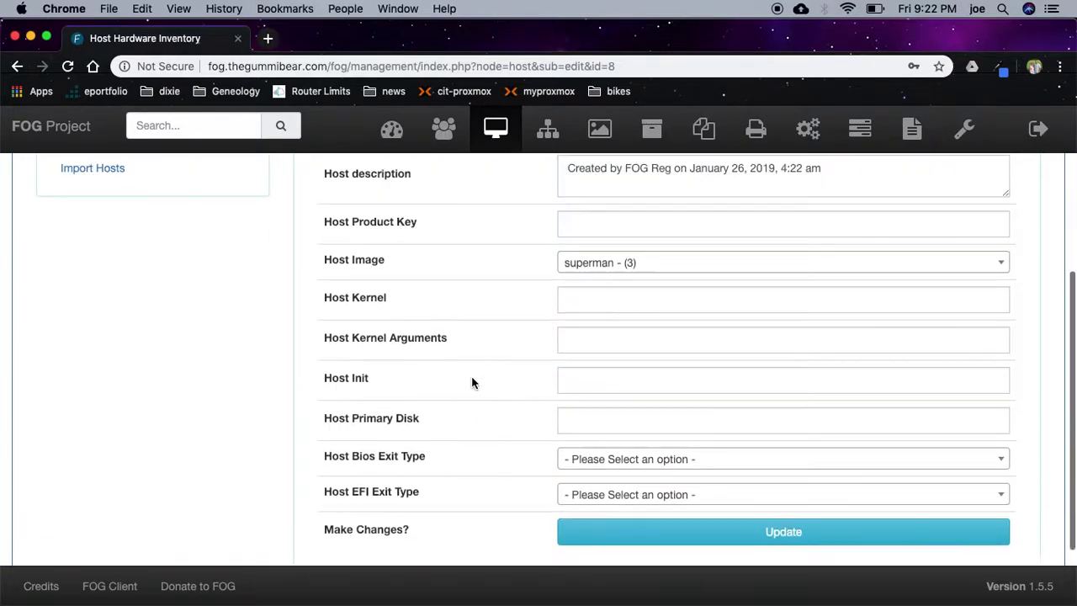
{"action": "scroll", "coordinate": [471, 383], "scroll_direction": "up", "scroll_amount": 2}
{"action": "scroll", "coordinate": [471, 383], "scroll_direction": "up", "scroll_amount": 2}
{"action": "scroll", "coordinate": [470, 383], "scroll_direction": "down", "scroll_amount": 2}
{"action": "scroll", "coordinate": [471, 383], "scroll_direction": "down", "scroll_amount": 4}
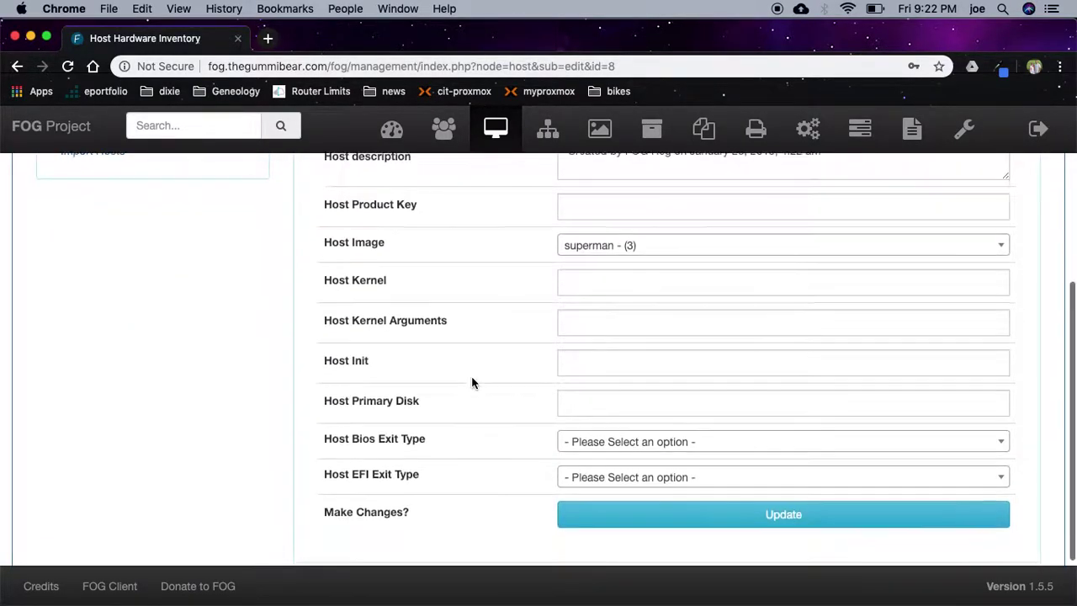
{"action": "left_click", "coordinate": [688, 454]}
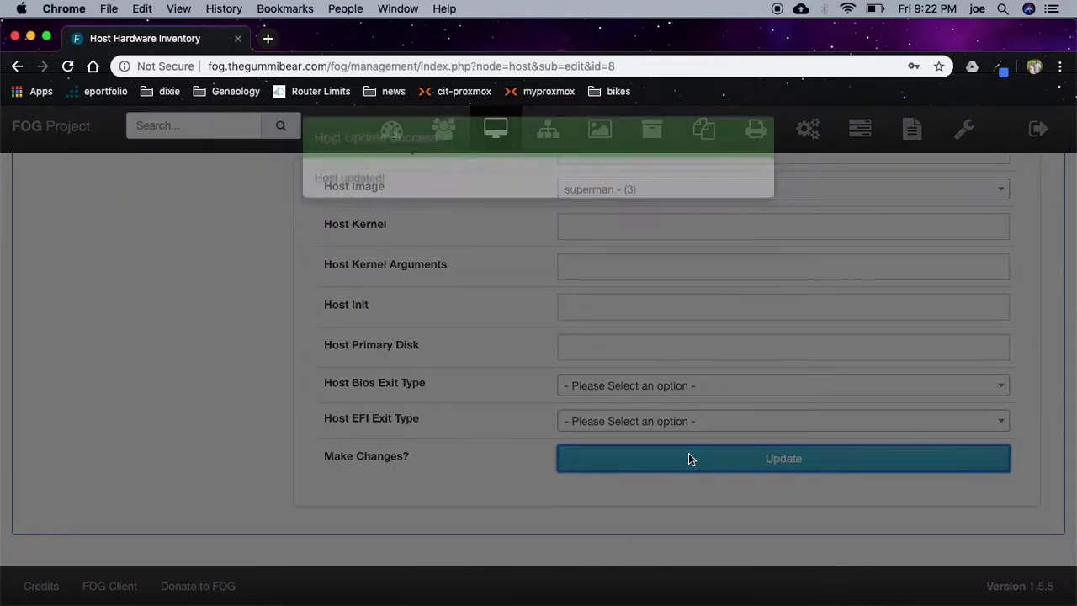
{"action": "left_click", "coordinate": [498, 307]}
{"action": "scroll", "coordinate": [488, 306], "scroll_direction": "up", "scroll_amount": 5}
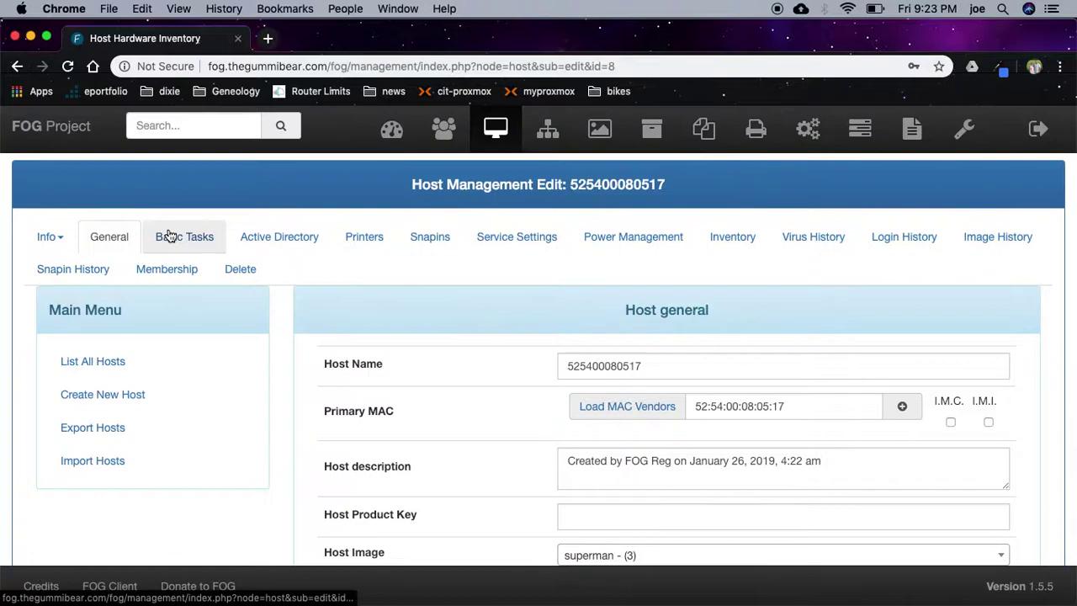
{"action": "left_click", "coordinate": [201, 235]}
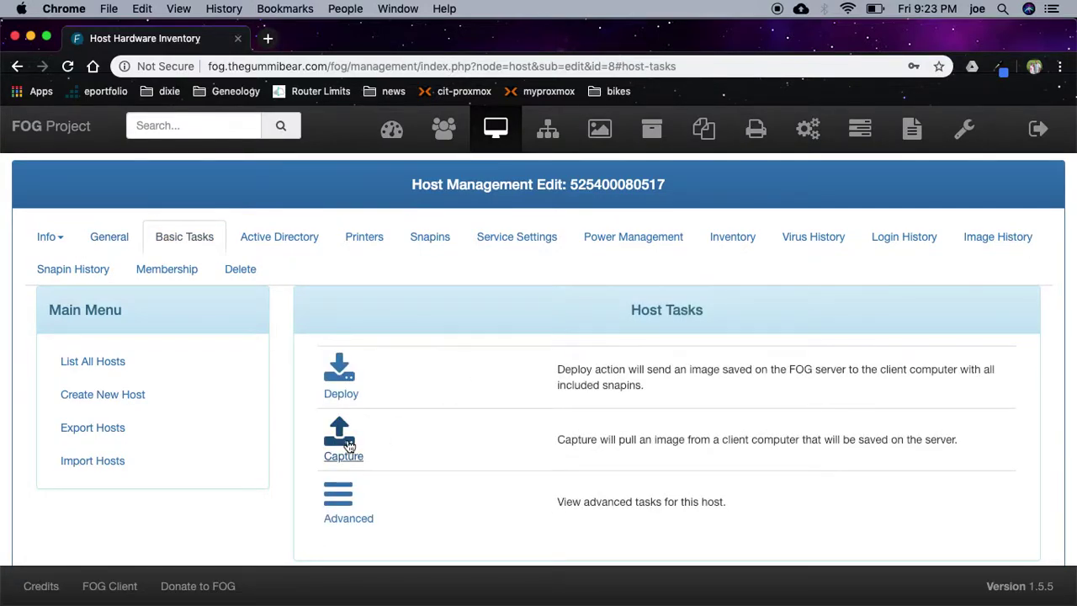
{"action": "left_click", "coordinate": [348, 445]}
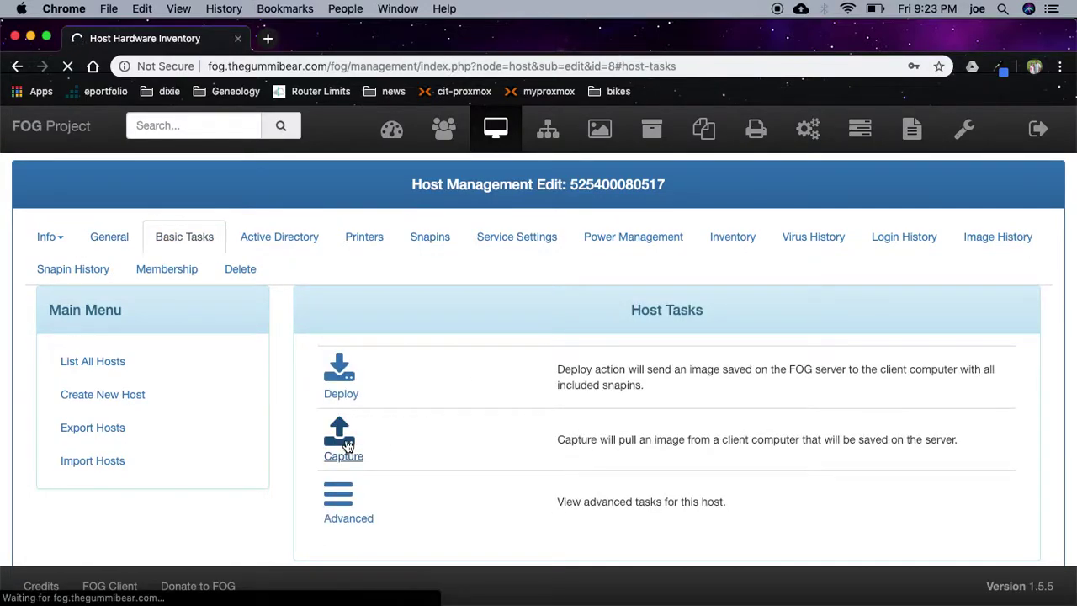
{"action": "scroll", "coordinate": [675, 442], "scroll_direction": "down", "scroll_amount": 3}
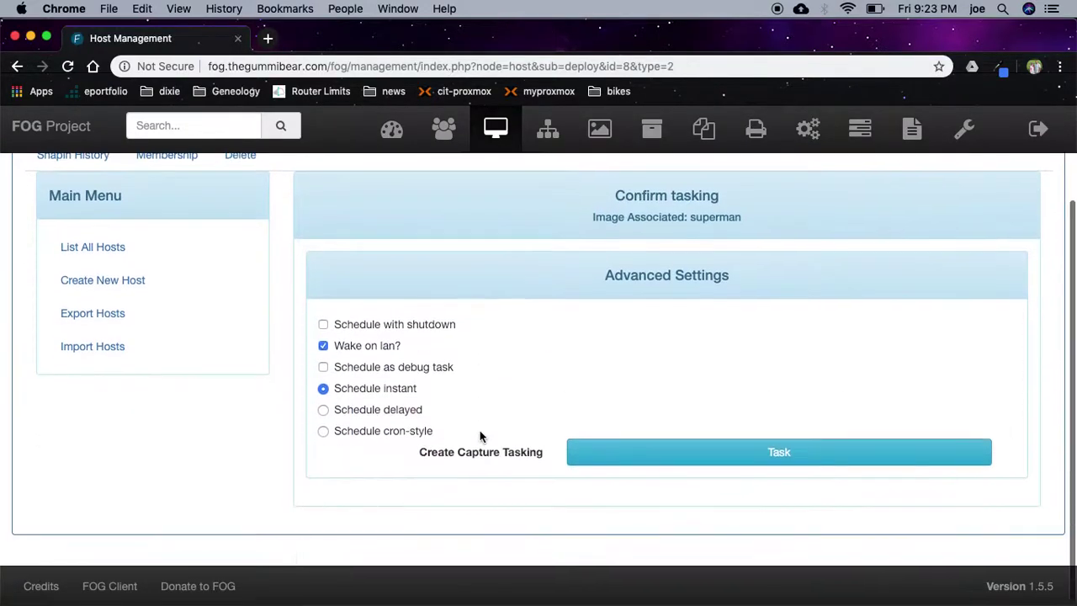
{"action": "left_click", "coordinate": [684, 454]}
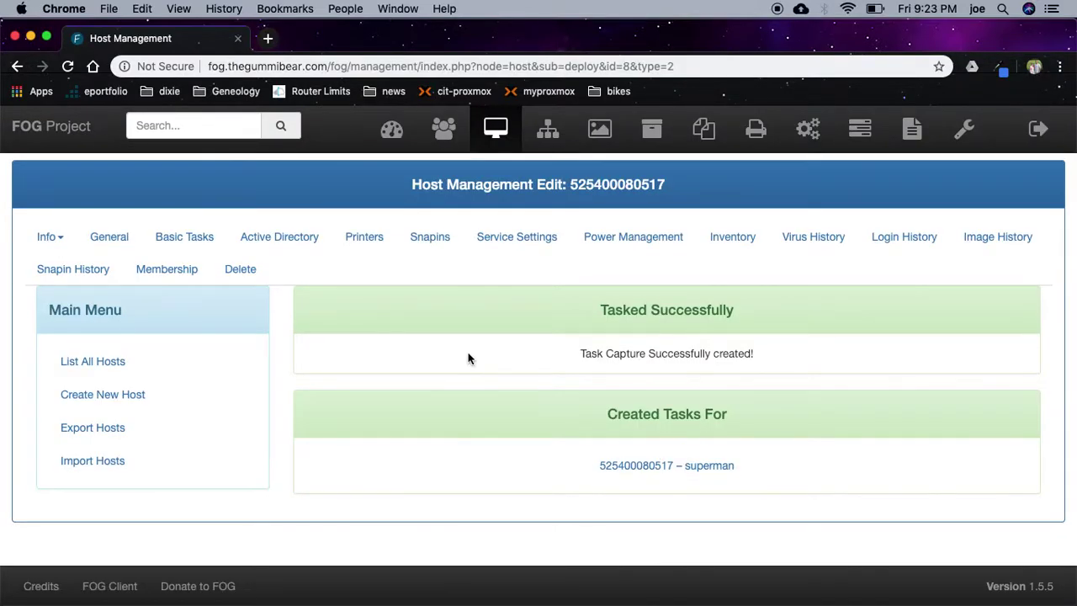
{"action": "key", "text": "super+Tab"}
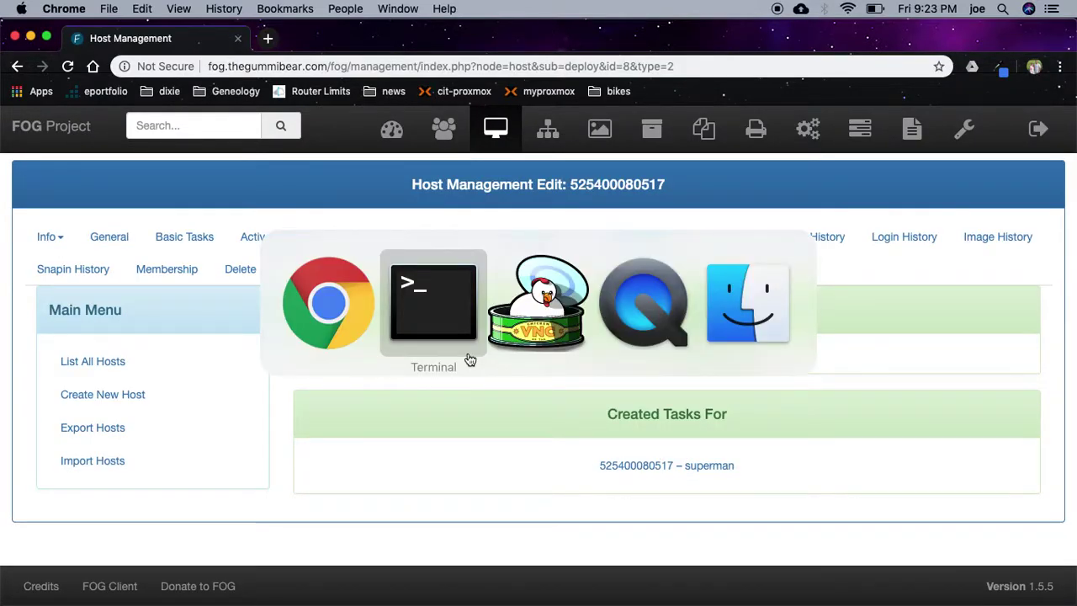
- Power down the VM with 'citv powerdownvm capture-me n', edited from history
{"action": "key", "text": "Up"}
{"action": "key", "text": "Up"}
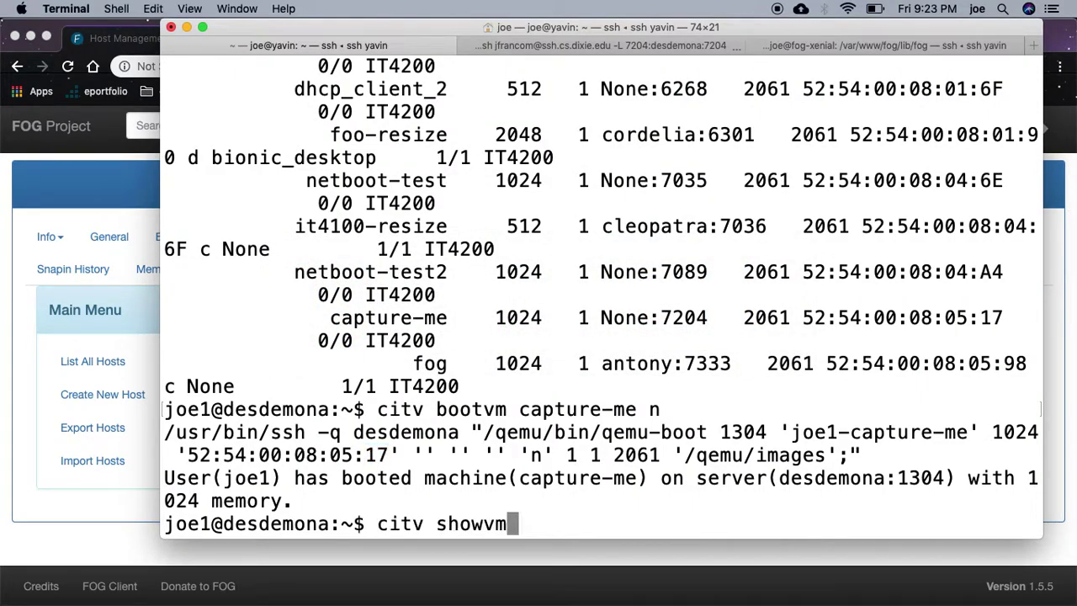
{"action": "key", "text": "Up"}
{"action": "key", "text": "Down"}
{"action": "key", "text": "Down"}
{"action": "key", "text": "Left"}
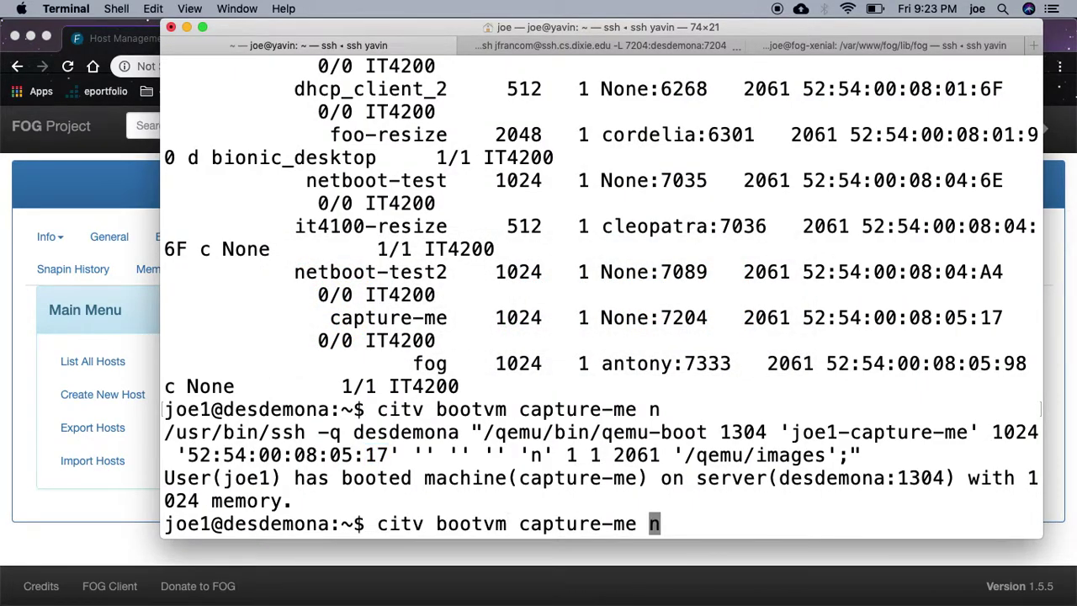
{"action": "key", "text": "Left"}
{"action": "key", "text": "Left"}
{"action": "key", "text": "Left"}
{"action": "key", "text": "Left"}
{"action": "key", "text": "Left"}
{"action": "key", "text": "Left"}
{"action": "key", "text": "Left"}
{"action": "key", "text": "Left"}
{"action": "key", "text": "Left"}
{"action": "key", "text": "Left"}
{"action": "key", "text": "Left"}
{"action": "key", "text": "Right"}
{"action": "key", "text": "BackSpace"}
{"action": "key", "text": "BackSpace"}
{"action": "key", "text": "BackSpace"}
{"action": "key", "text": "BackSpace"}
{"action": "type", "text": "powe"}
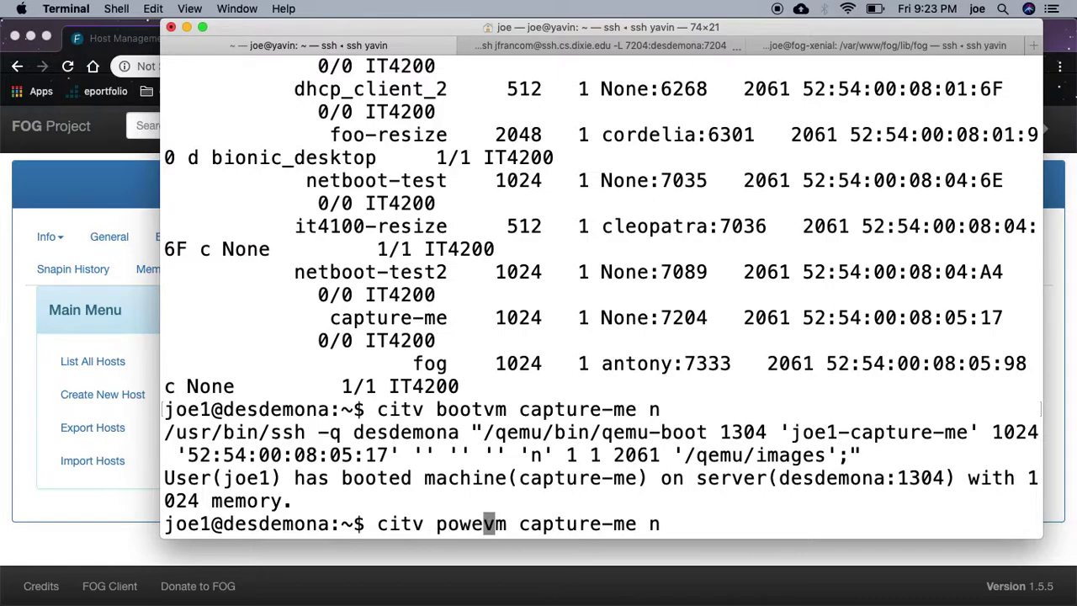
{"action": "type", "text": "rdown"}
{"action": "key", "text": "Return"}
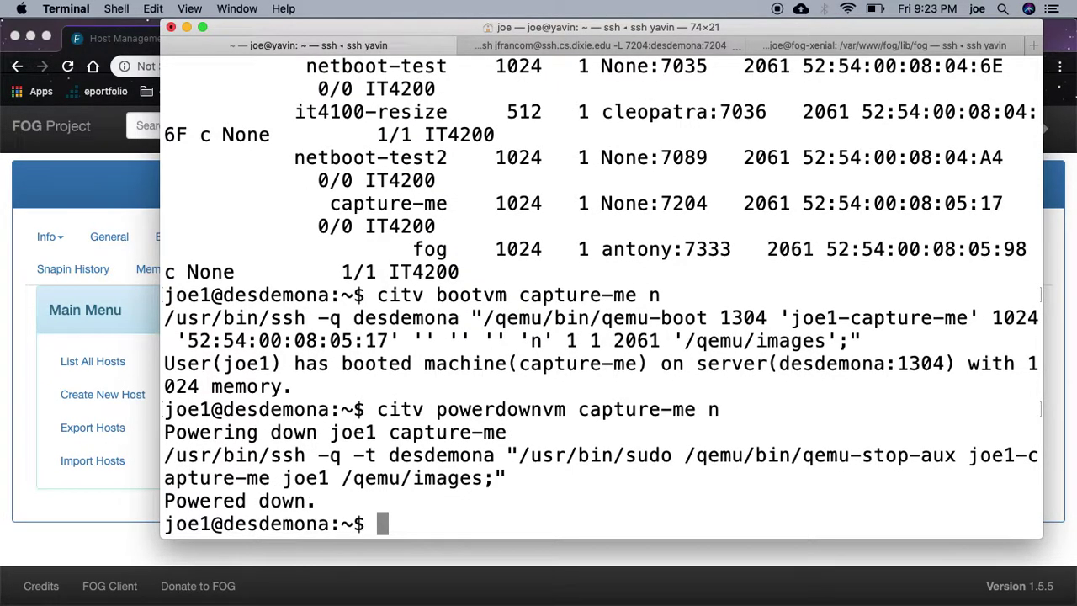
- Boot the capture-me VM again by rerunning the bootvm command
{"action": "key", "text": "Up"}
{"action": "key", "text": "Up"}
{"action": "key", "text": "Return"}
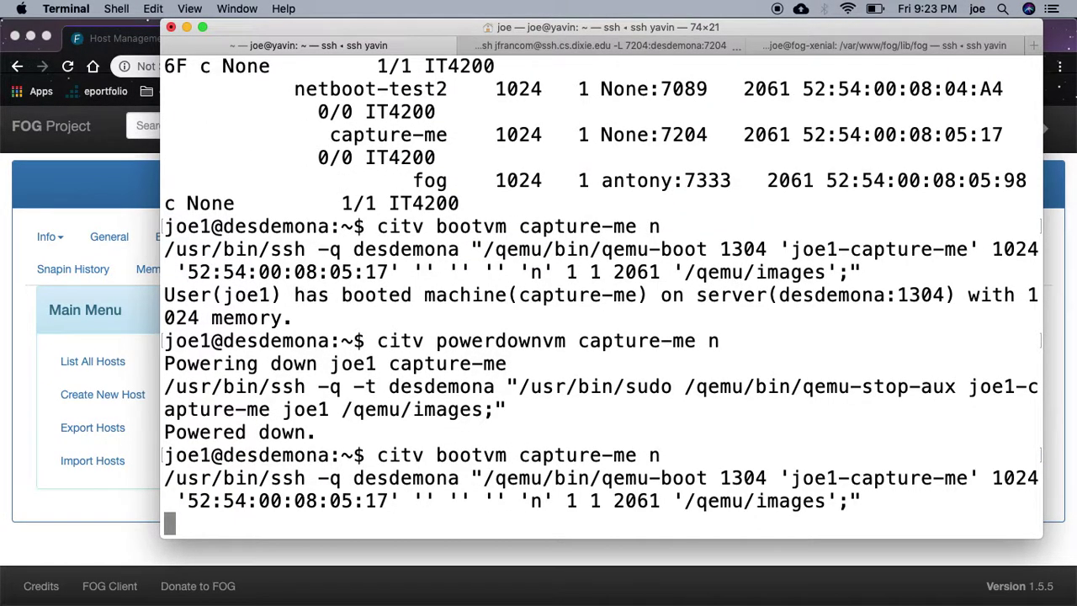
{"action": "key", "text": "super+Tab"}
{"action": "key", "text": "super+Tab"}
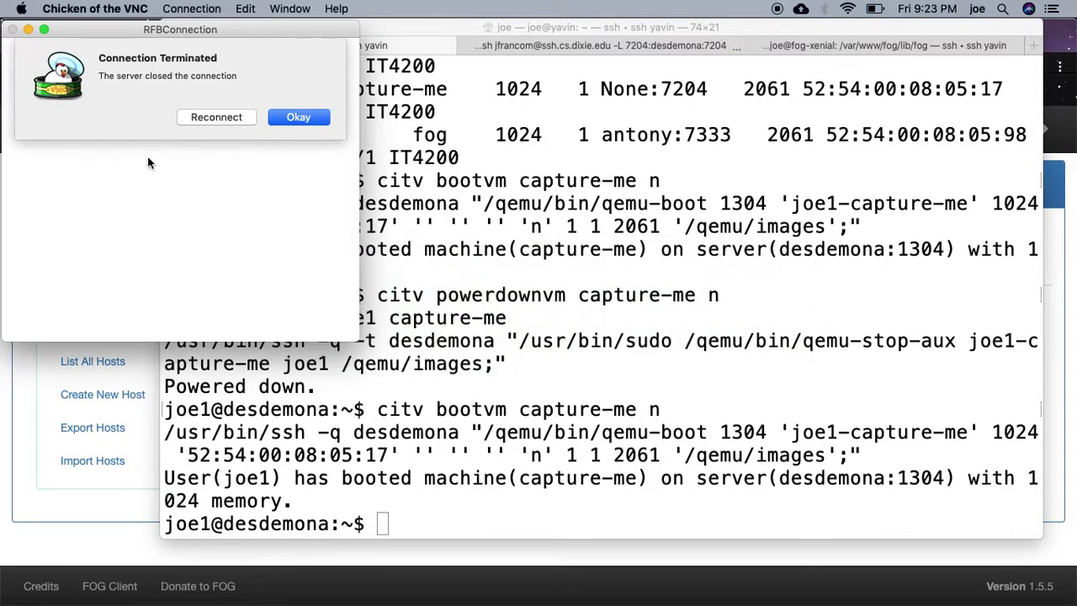
- Reconnect the VNC viewer and watch Partclone begin capturing the superman image
{"action": "left_click", "coordinate": [225, 117]}
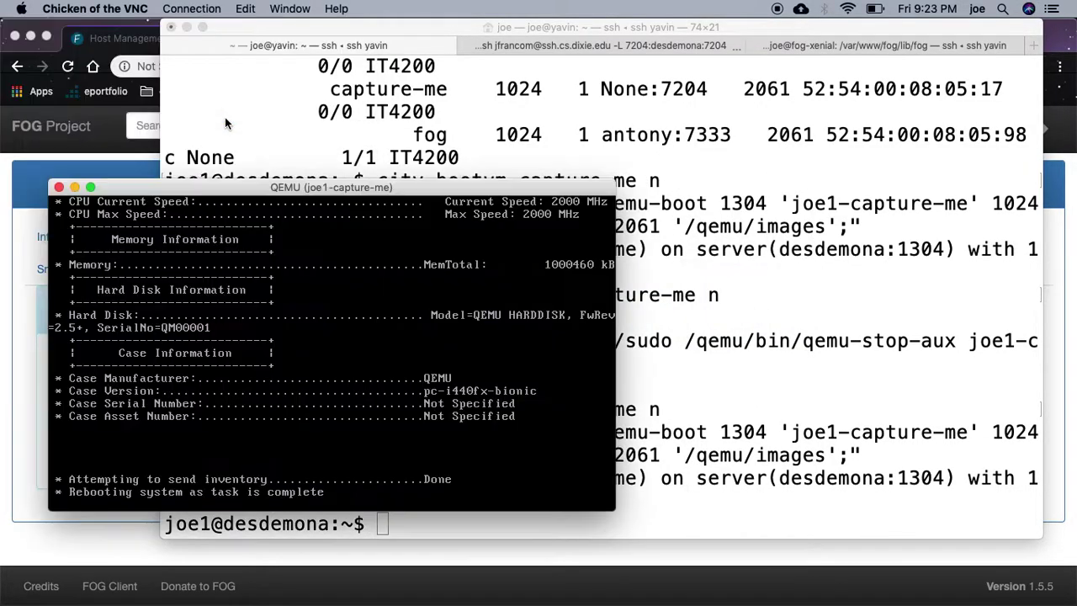
{"action": "left_click_drag", "start_coordinate": [374, 189], "coordinate": [624, 142]}
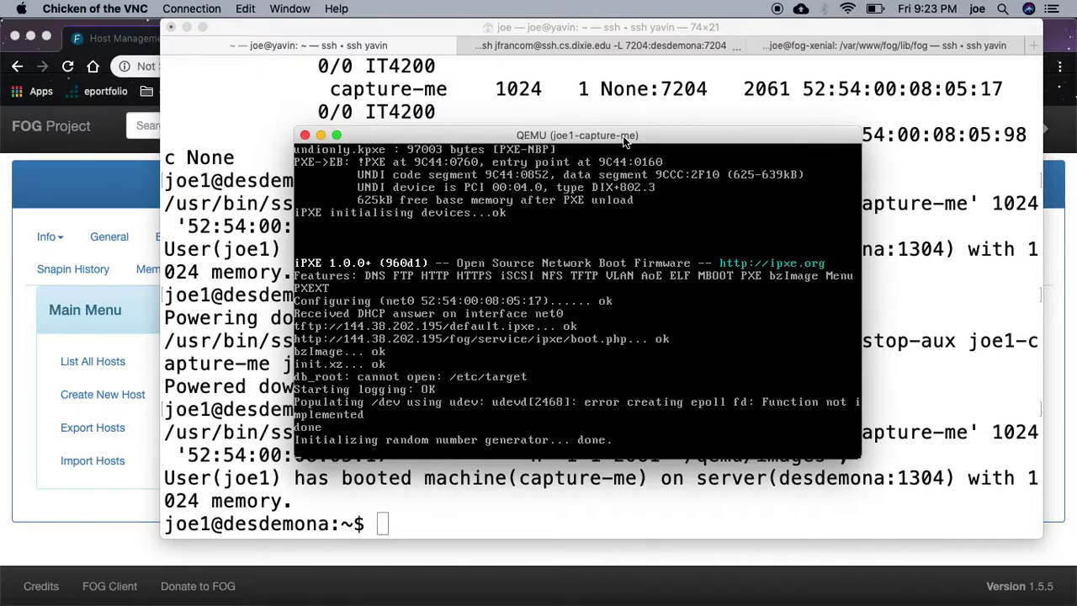
{"action": "key", "text": "super+Tab"}
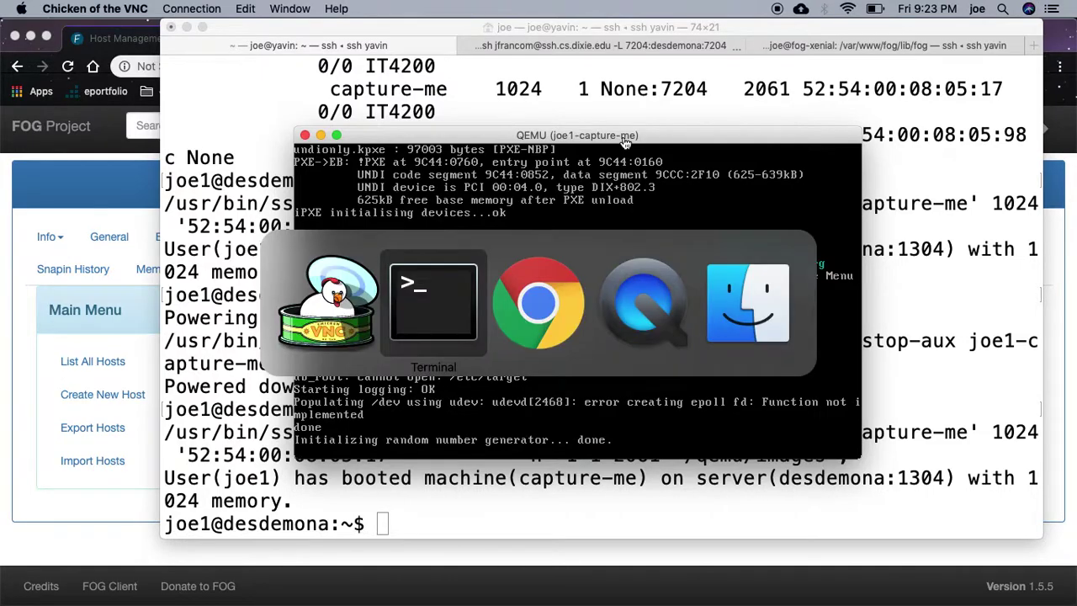
{"action": "key", "text": "super+Tab"}
{"action": "key", "text": "super+Tab"}
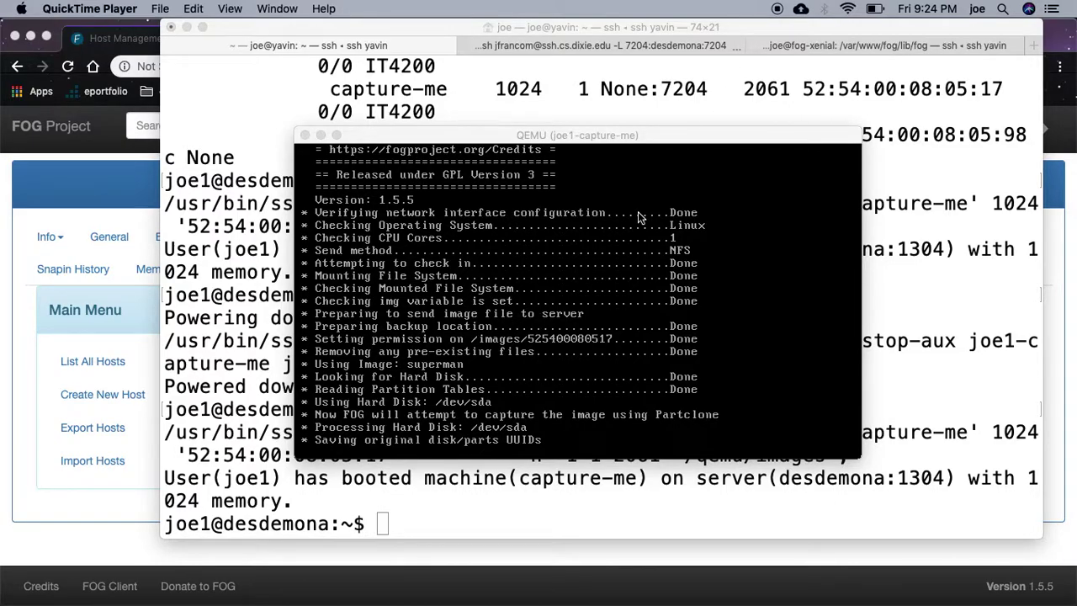
{"action": "left_click", "coordinate": [668, 135]}
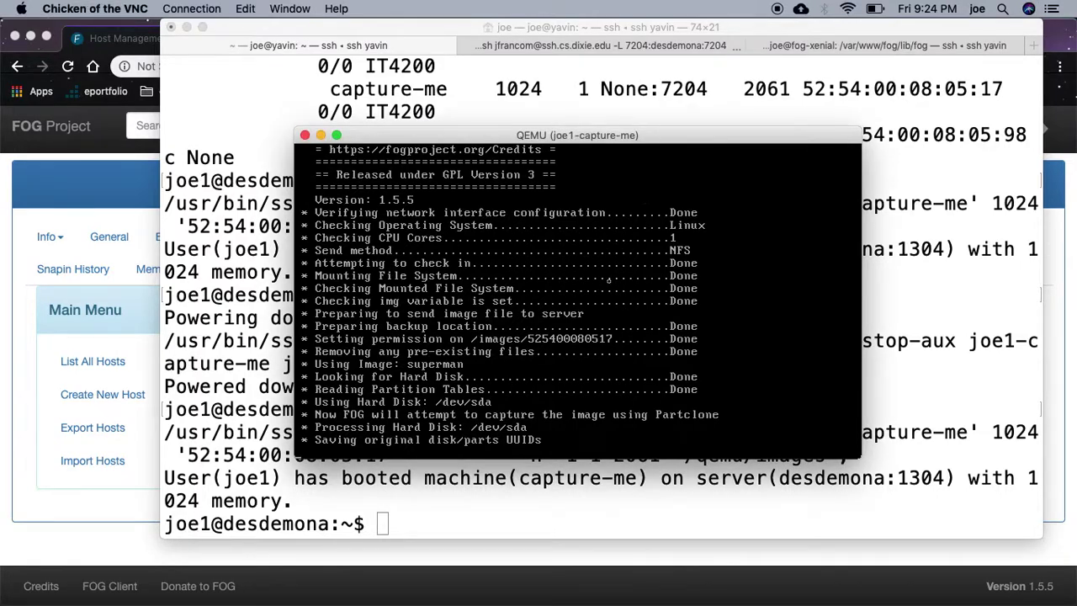